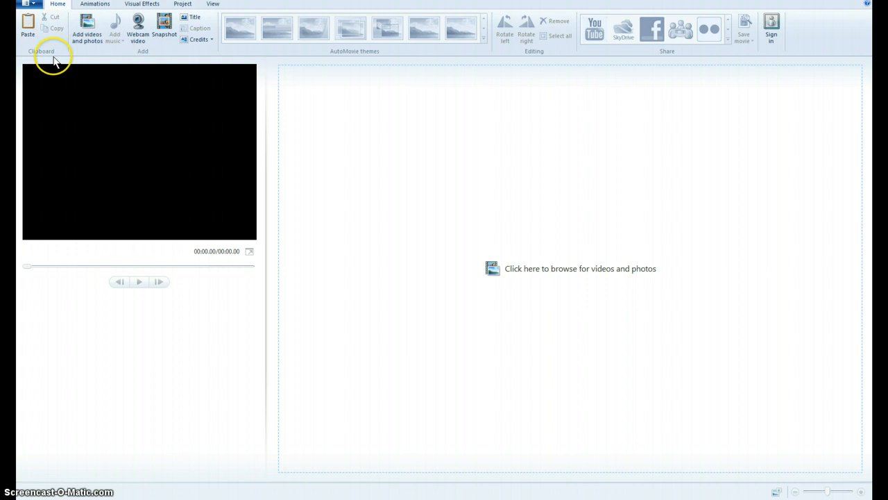
Import Slide1.JPG and Slide2.JPG from the Holden Caulfield folder inside Catcher In The Rye into the project
click(518, 276)
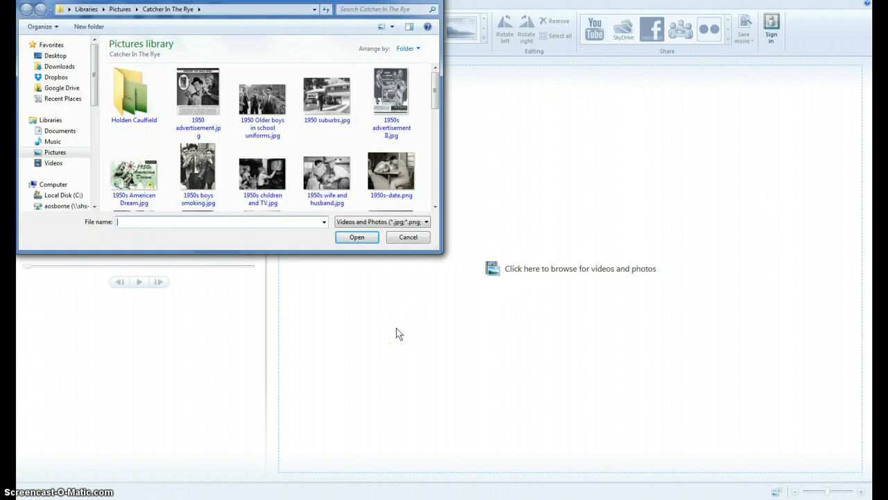
click(130, 105)
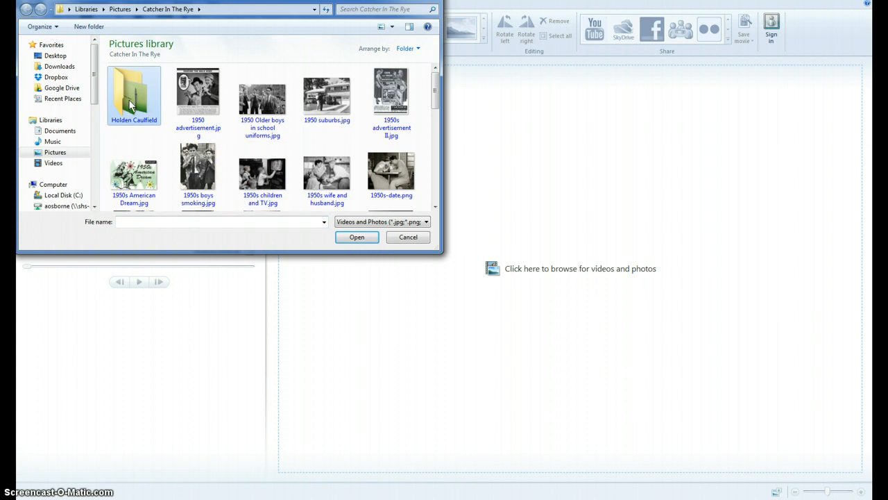
double_click(129, 104)
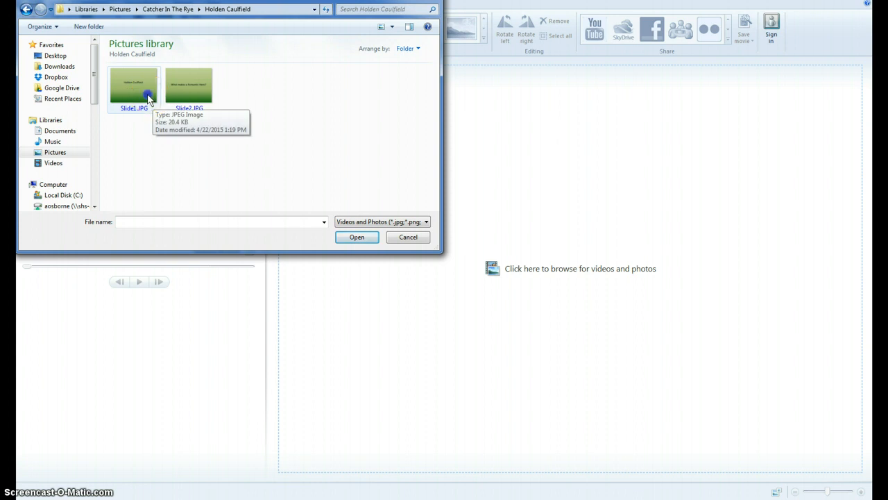
click(148, 99)
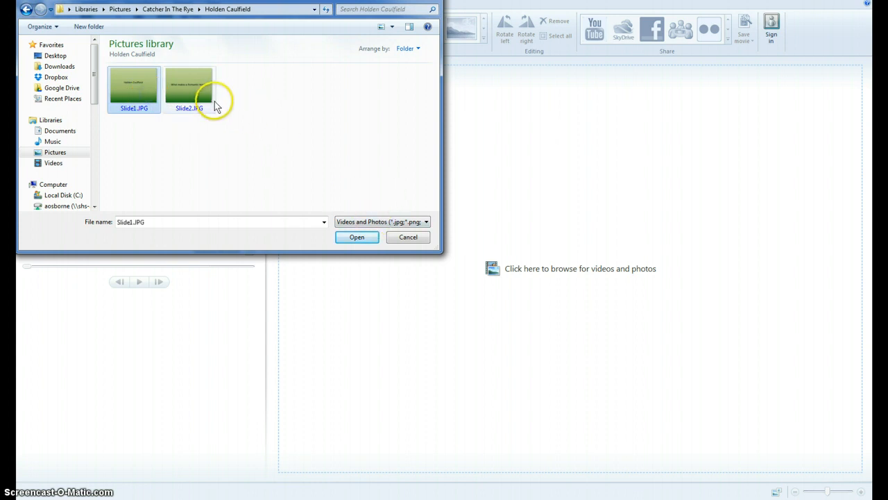
ctrl+click(214, 103)
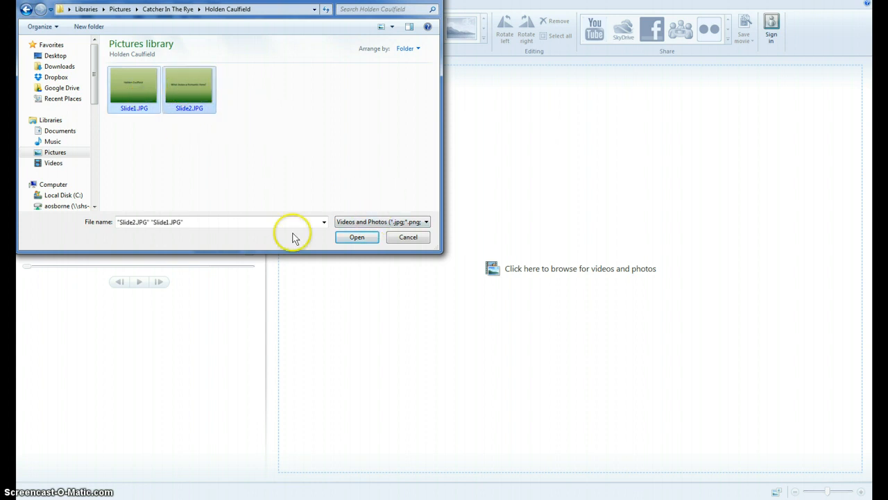
click(361, 243)
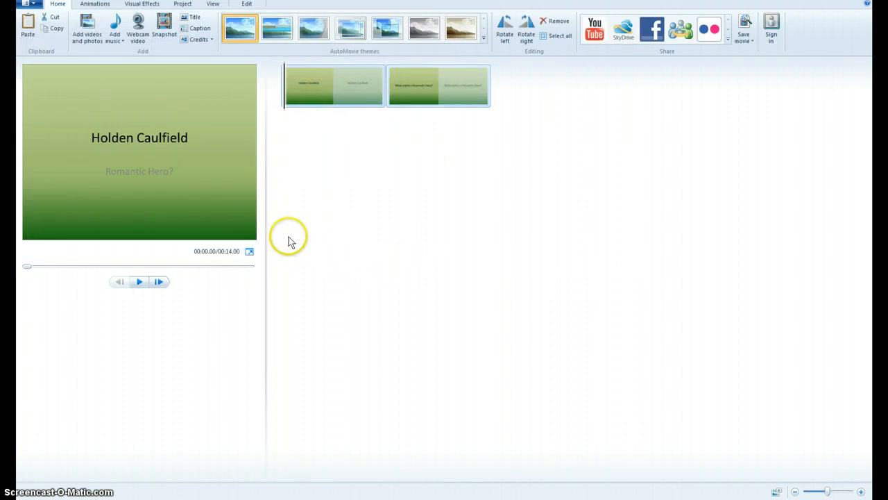
Add the picture "Heming way Quote with Image.JPG" from the main Pictures library to the project
click(88, 32)
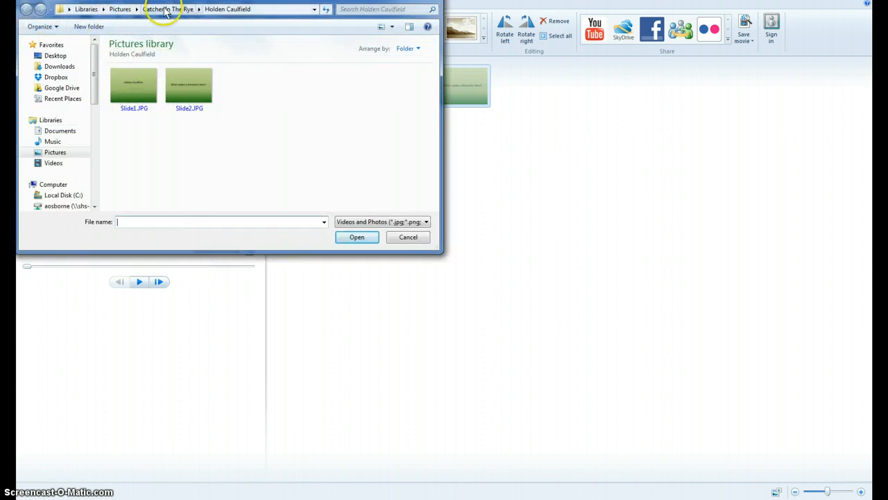
click(120, 10)
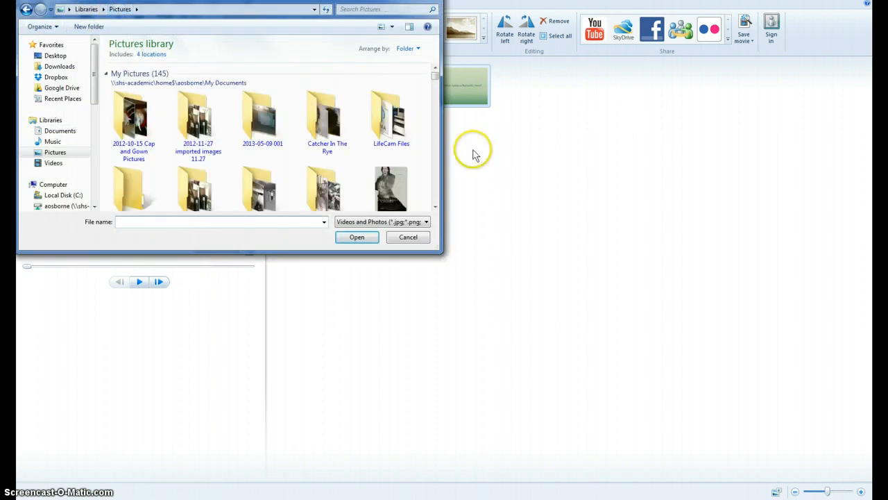
drag(438, 91, 434, 109)
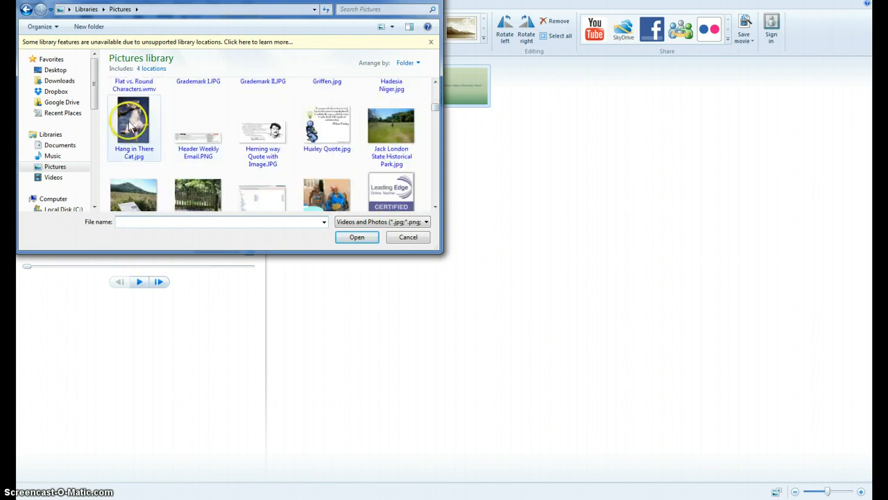
click(130, 125)
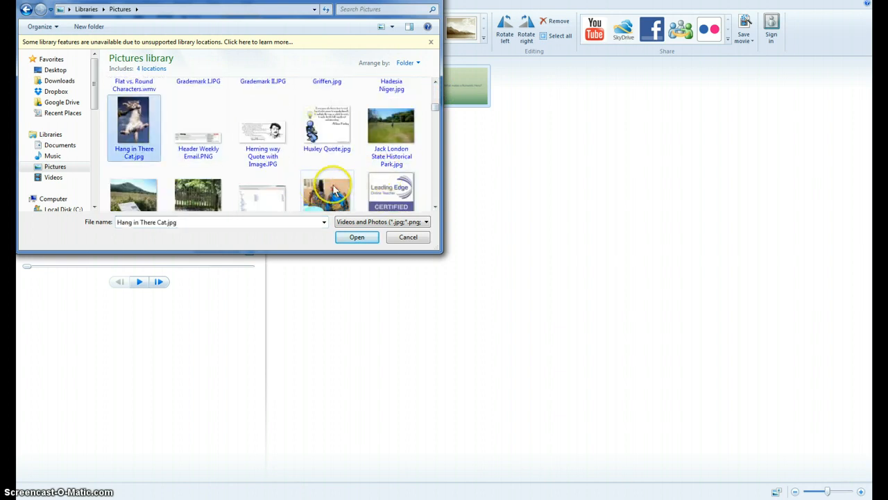
shift+click(275, 135)
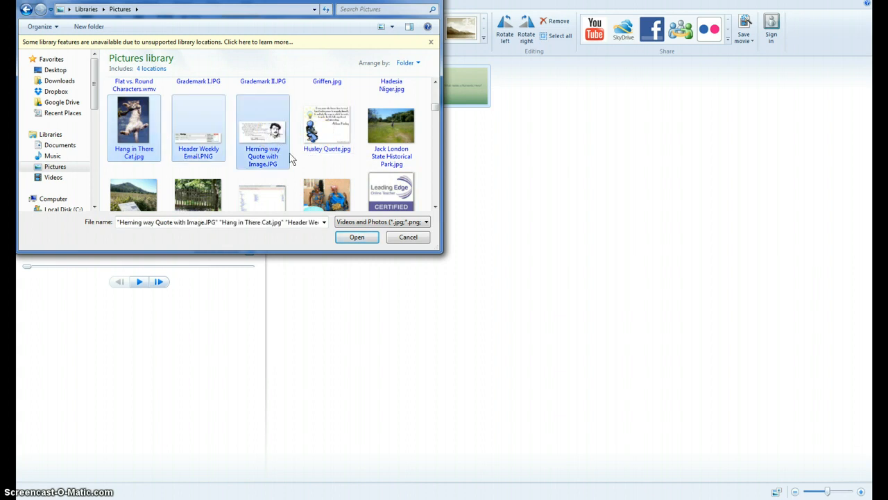
click(218, 143)
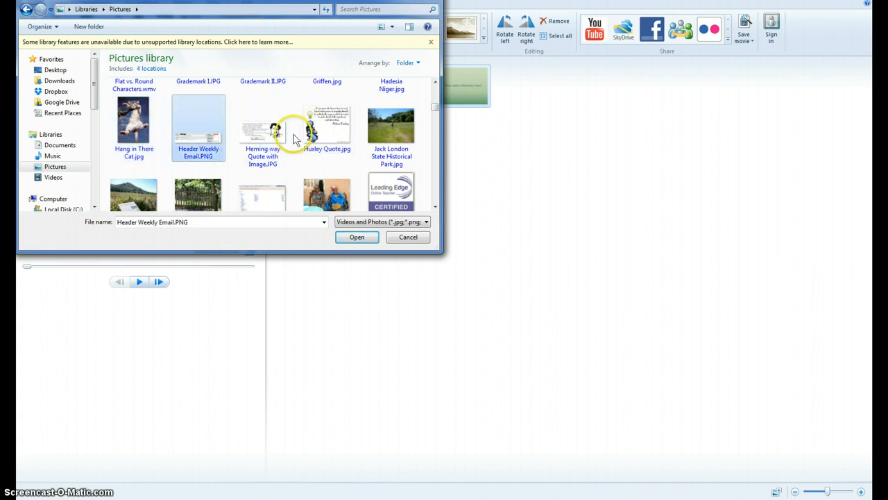
click(261, 135)
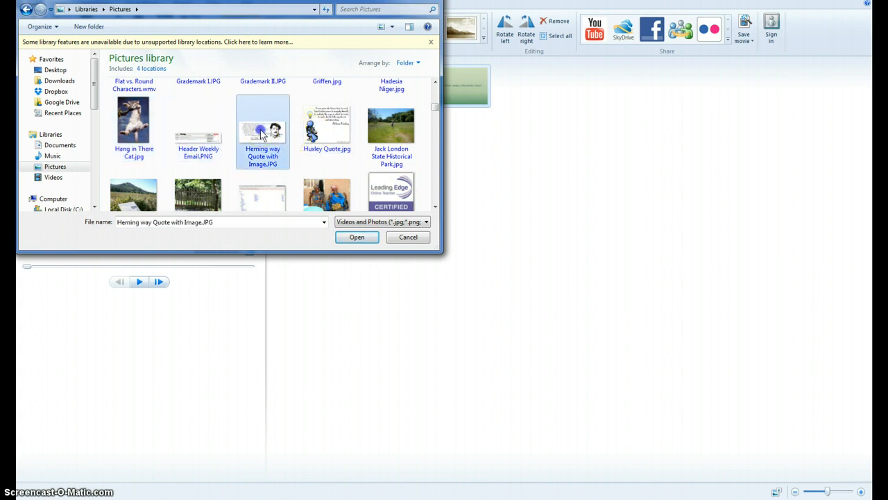
click(356, 238)
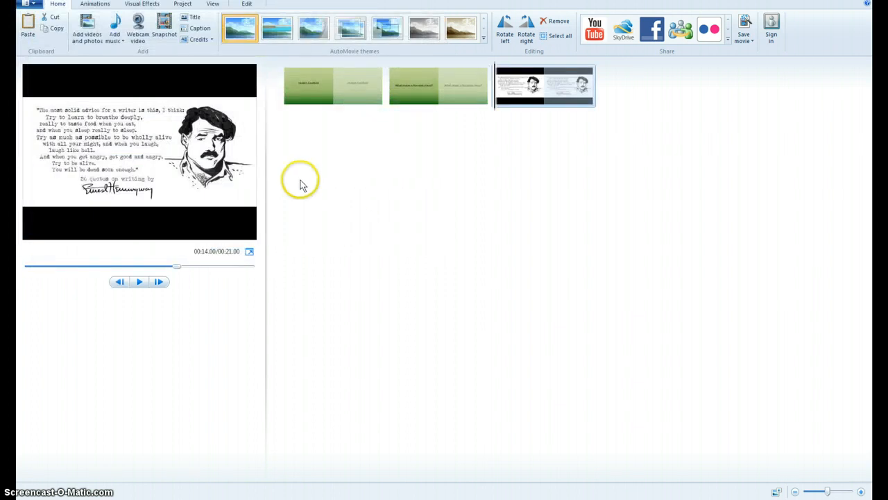
Add the picture Candy Monster.jpg from the Pictures library to the end of the storyboard
click(88, 32)
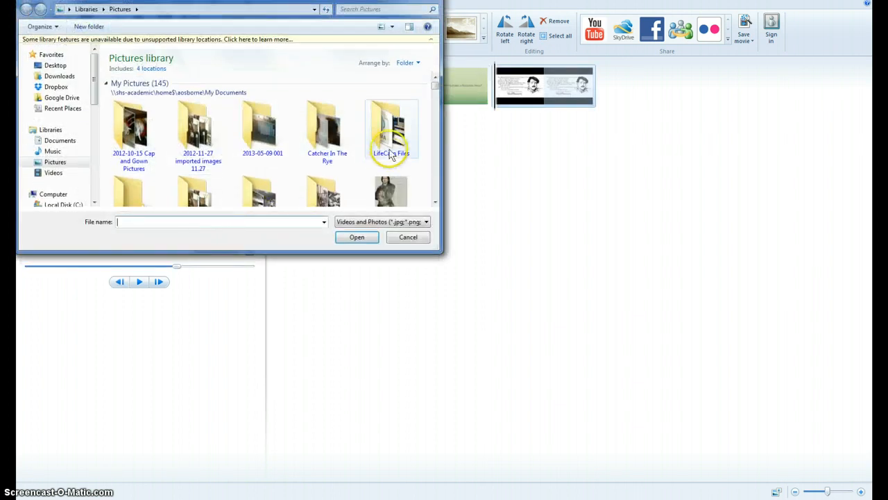
drag(436, 96, 435, 106)
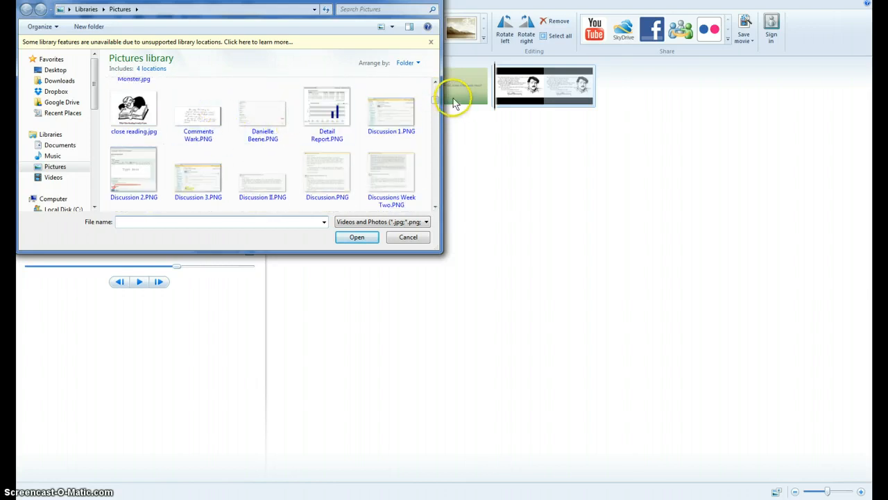
click(435, 86)
click(134, 165)
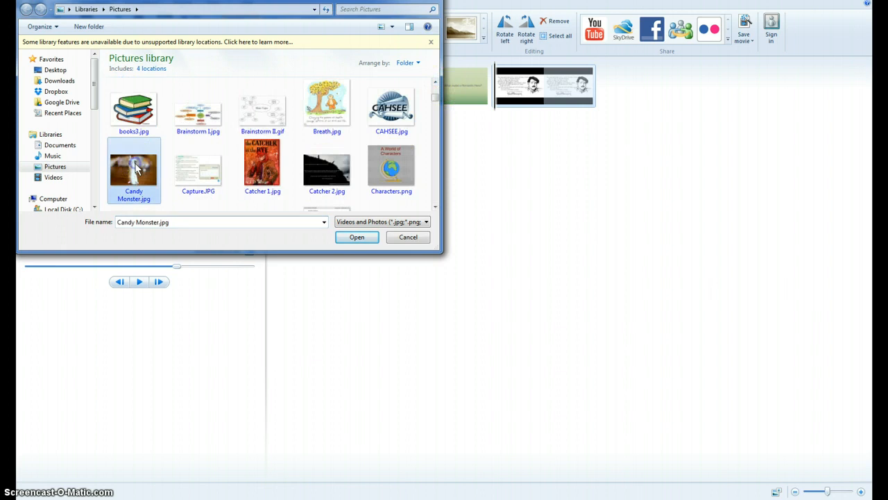
click(357, 236)
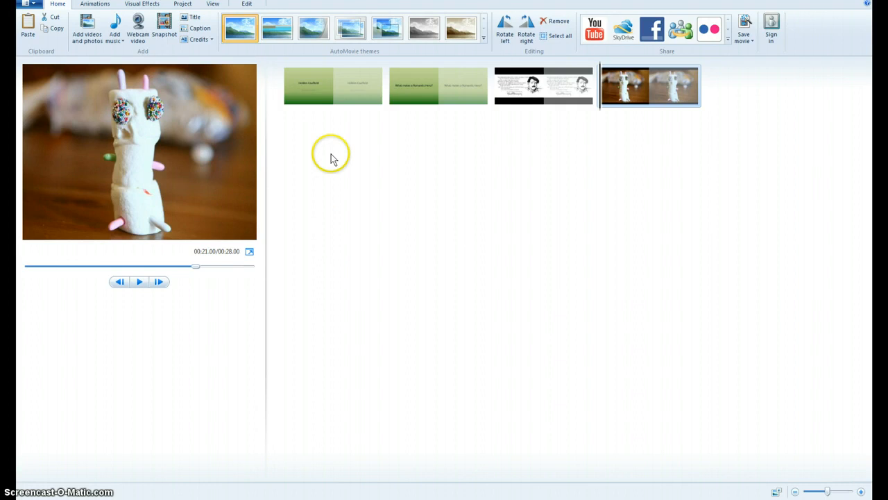
Move the Hemingway quote picture between the Holden Caulfield title slide and the "What makes a Romantic Hero?" slide
click(336, 86)
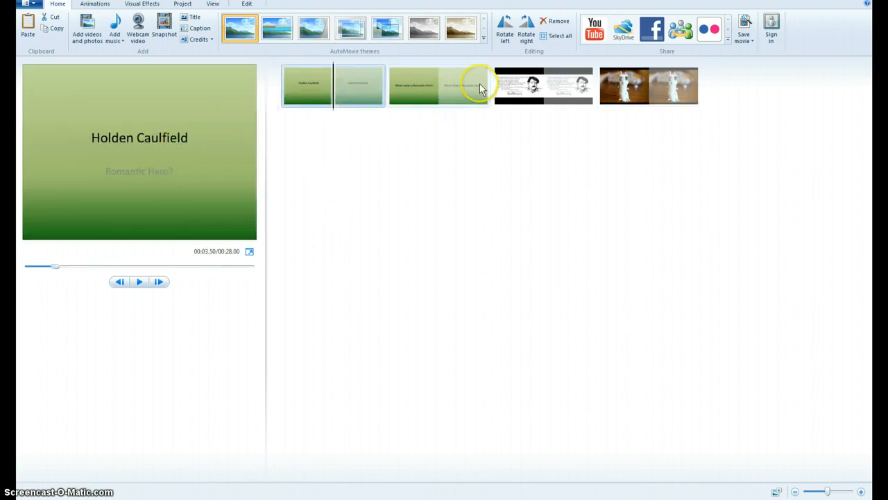
click(517, 85)
click(647, 86)
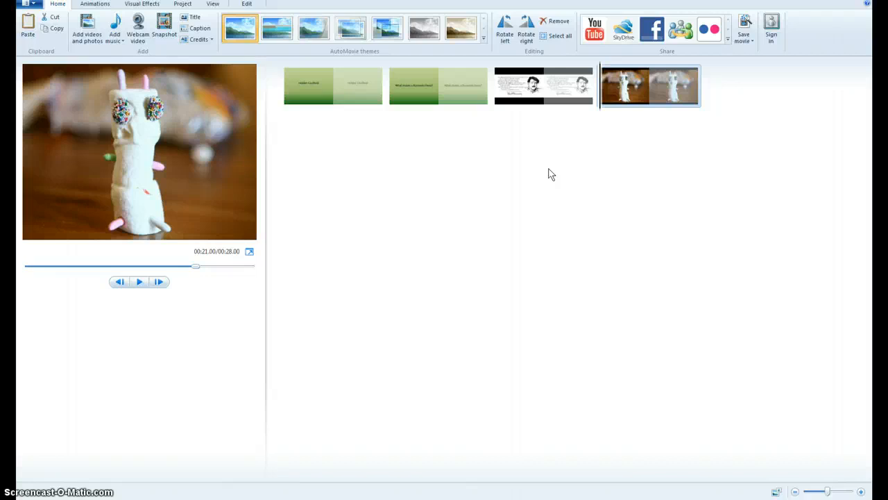
click(542, 99)
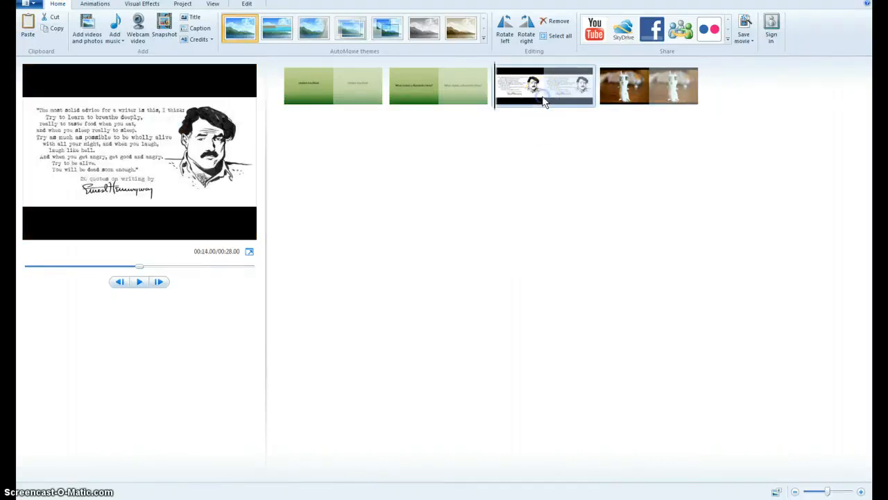
drag(545, 103, 384, 97)
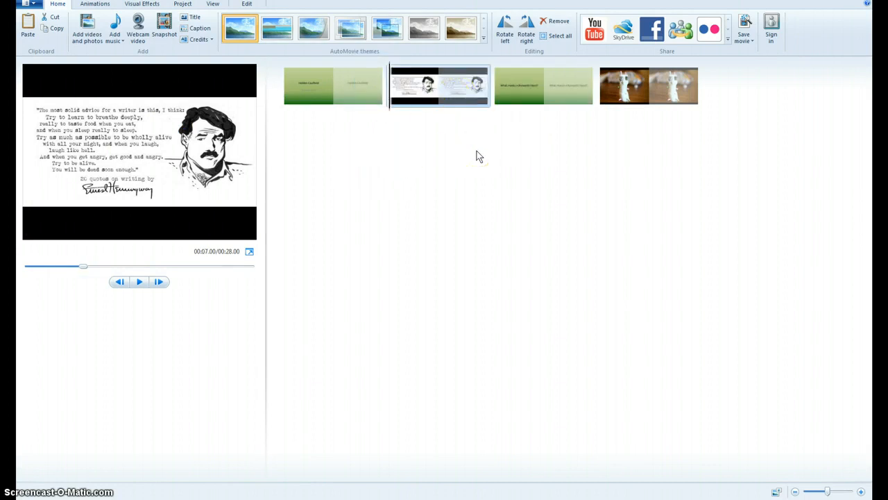
Set the duration of both the Holden Caulfield title slide and the Hemingway quote picture to 4.00
click(344, 84)
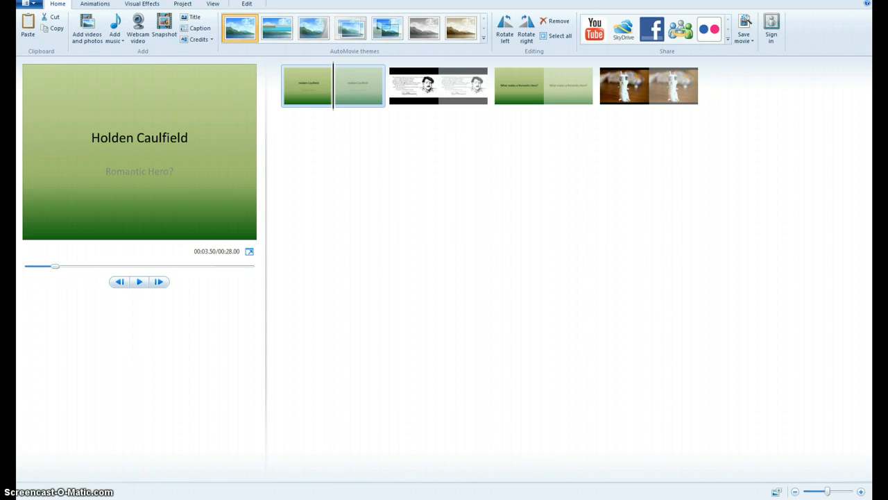
click(247, 4)
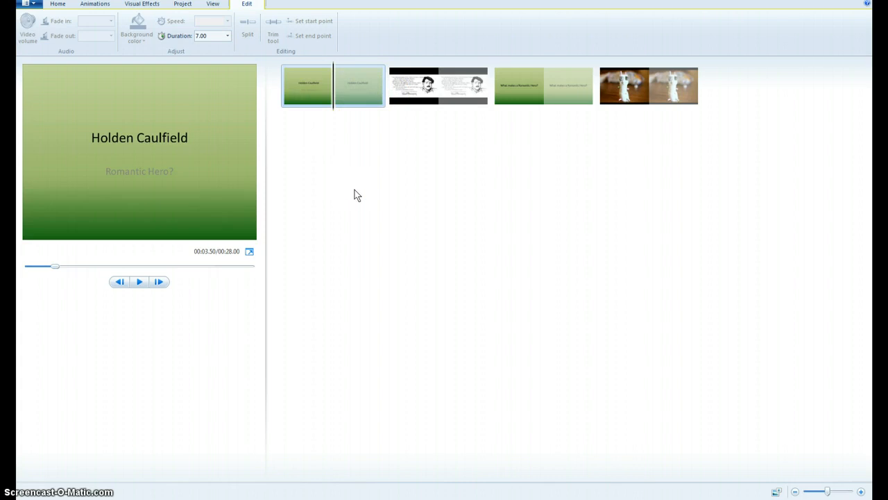
click(228, 35)
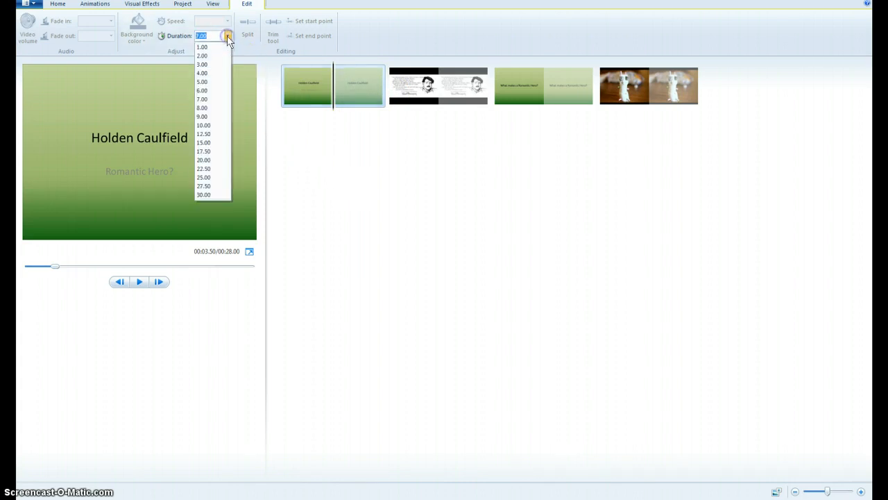
click(208, 73)
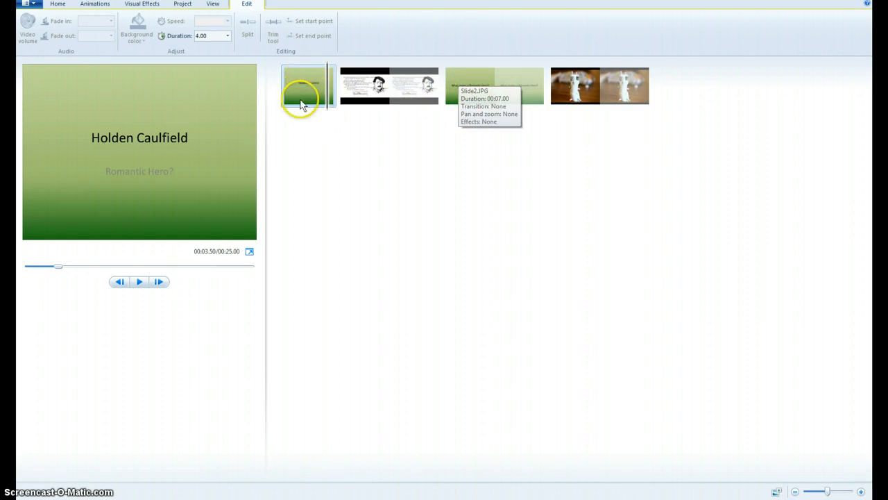
click(394, 92)
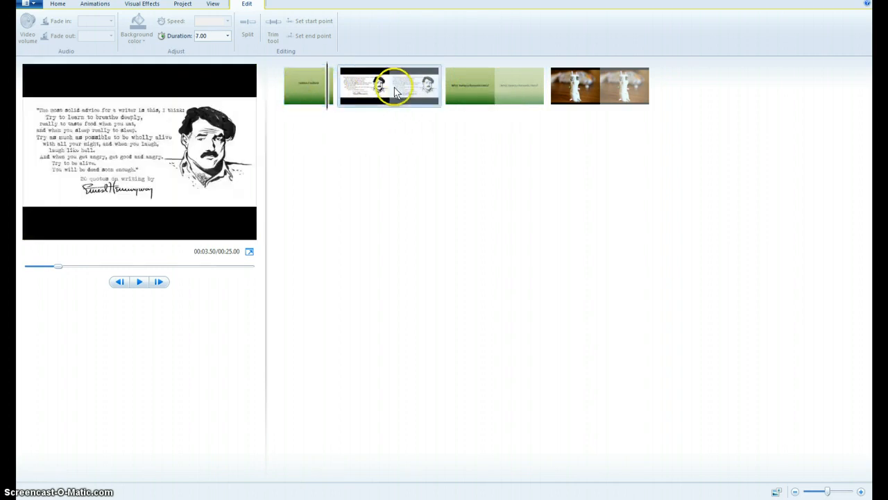
click(229, 36)
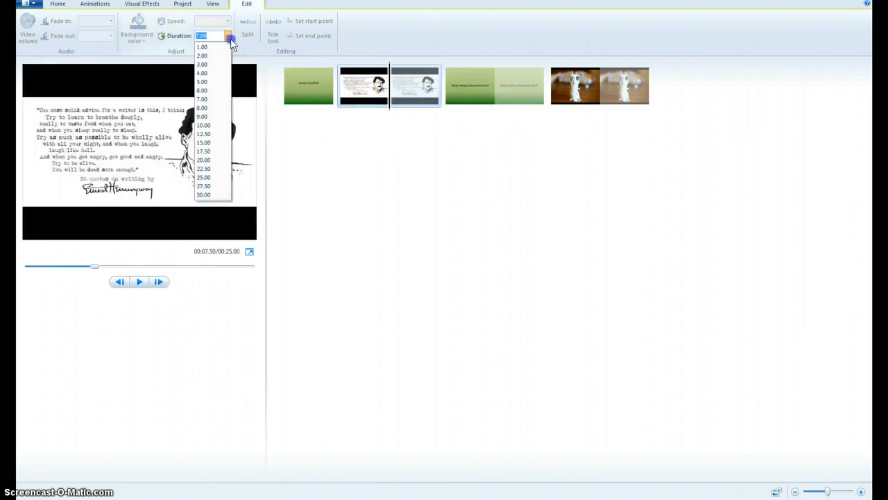
click(224, 72)
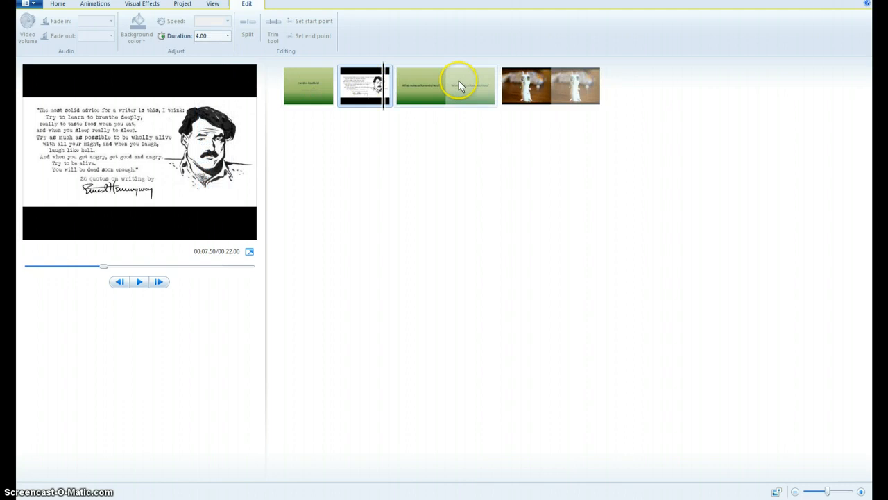
Set the duration of the "What makes a Romantic Hero?" slide to 5.00 and of the candy monster picture to 4.00
click(458, 84)
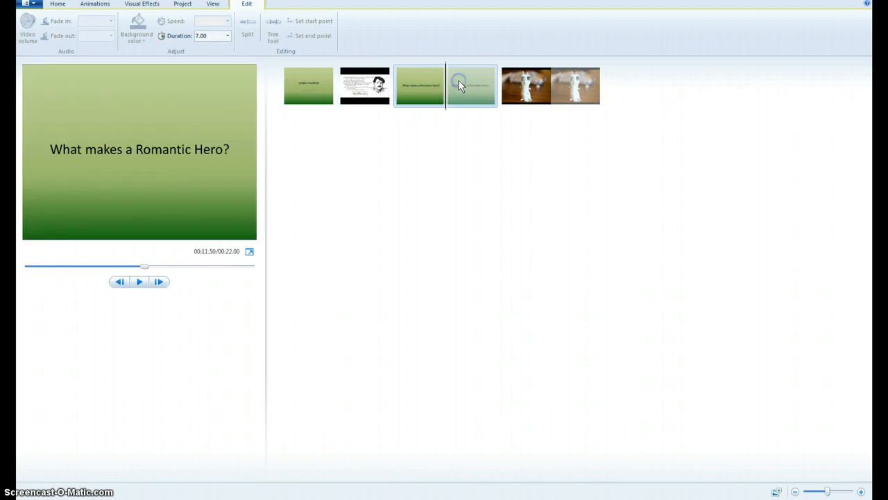
click(228, 36)
click(218, 78)
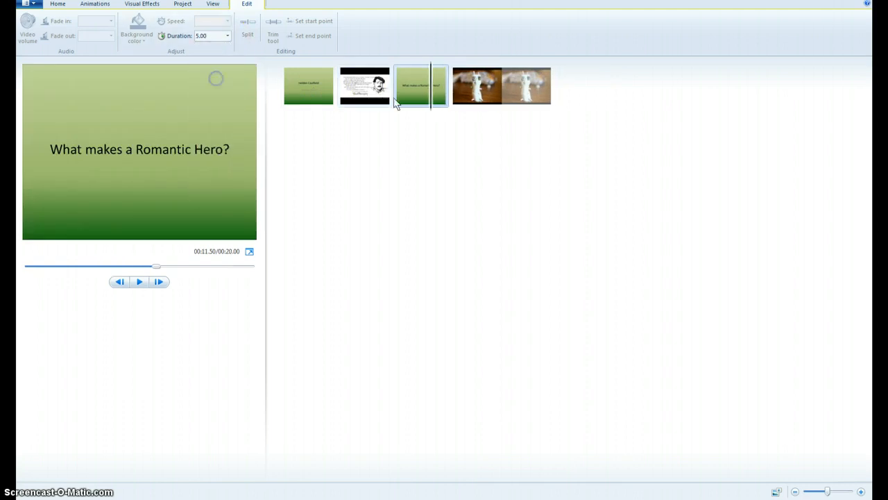
click(502, 93)
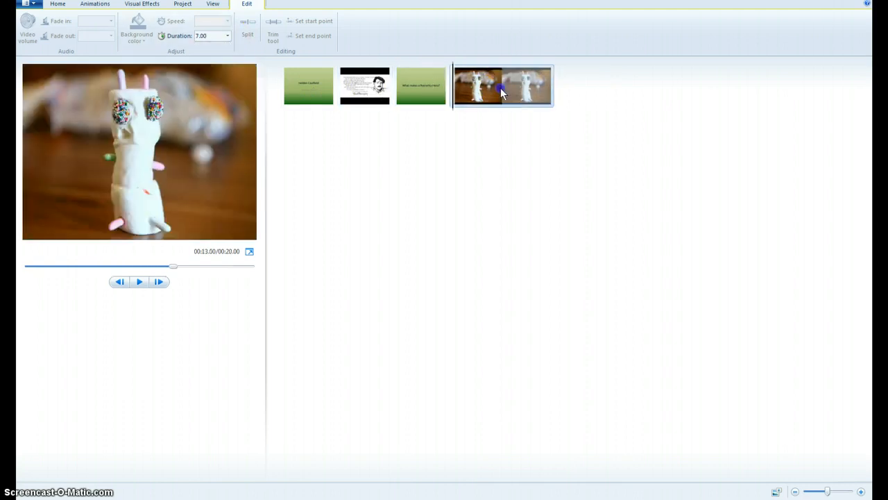
click(229, 36)
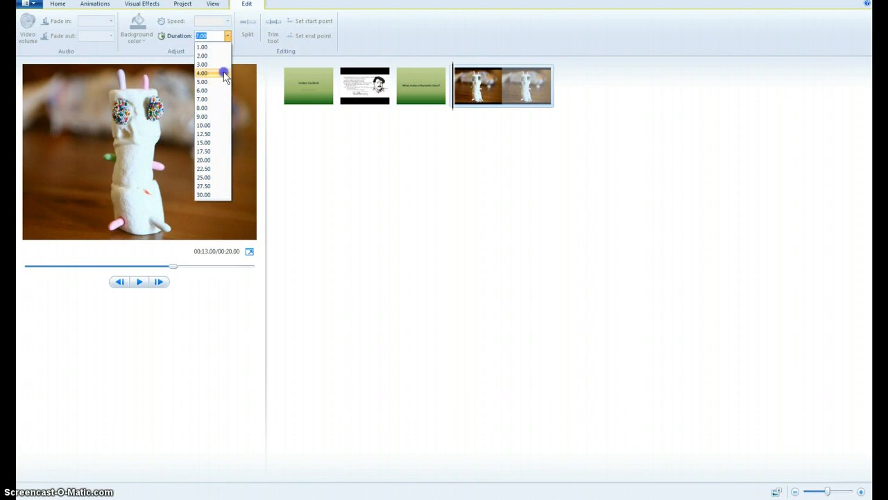
click(202, 72)
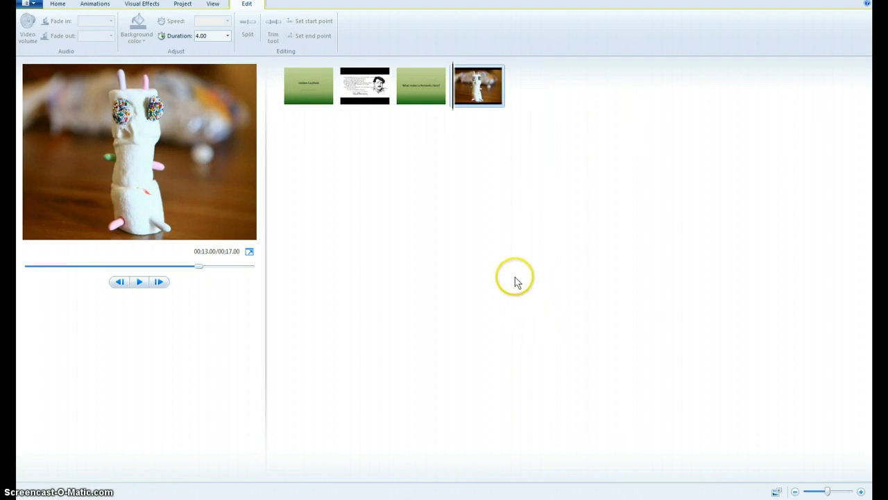
Apply the sixth listed transition, with the blurred silhouette thumbnail, to the Holden Caulfield title slide with a duration of 2.00 and preview it
click(307, 85)
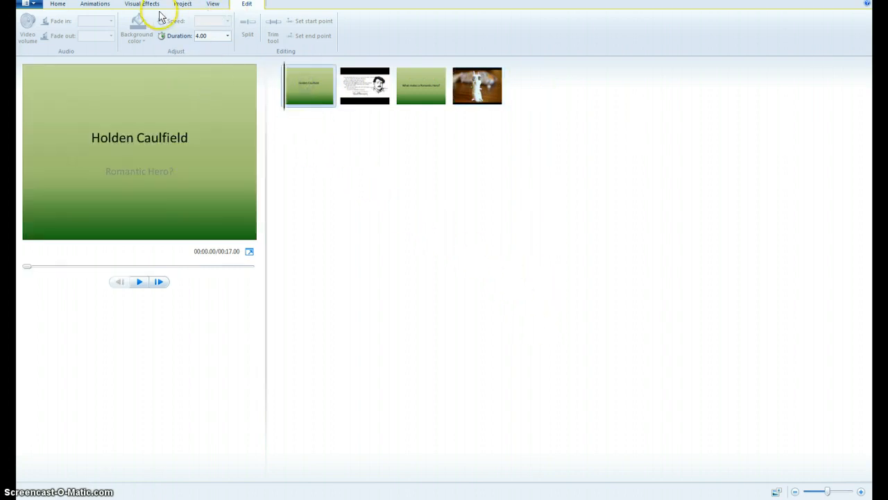
click(96, 6)
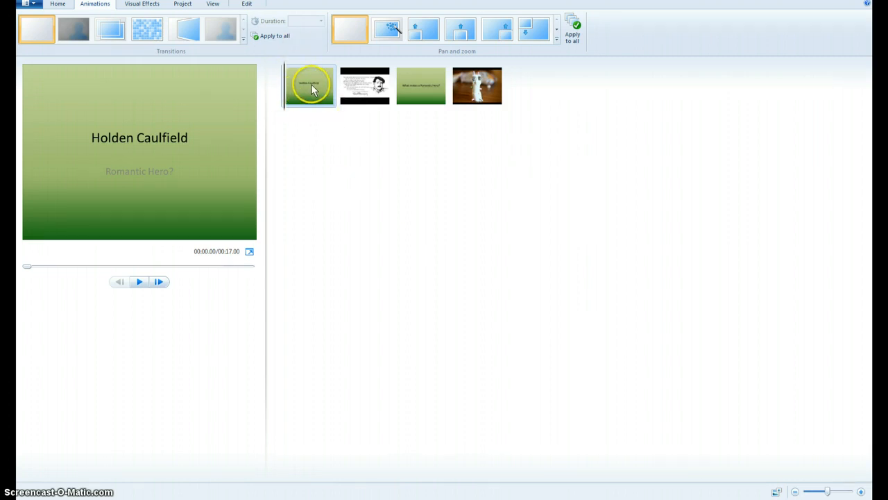
click(221, 31)
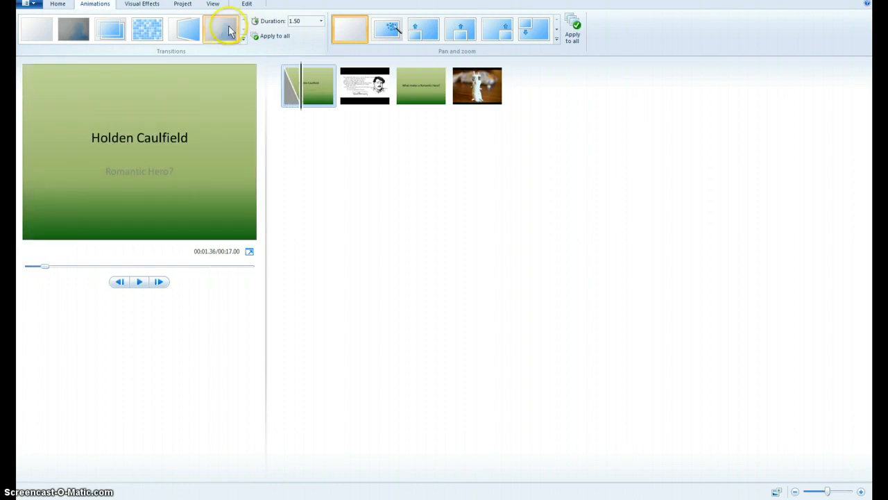
click(320, 22)
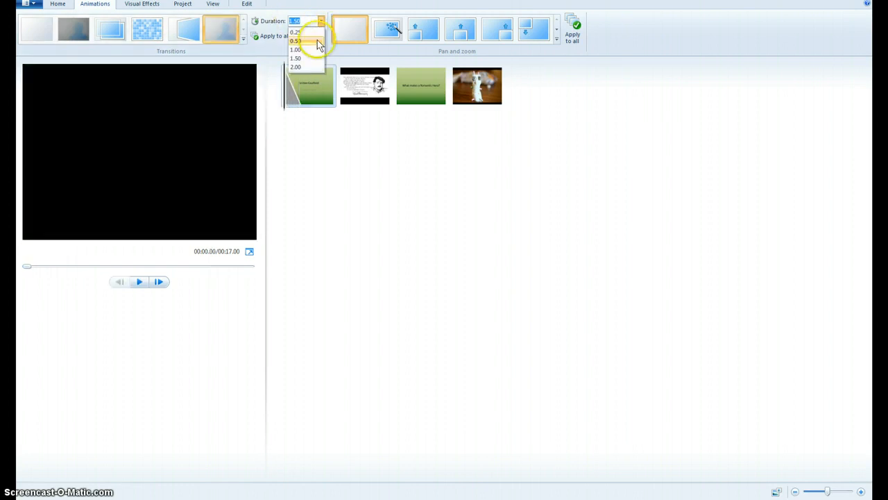
click(312, 66)
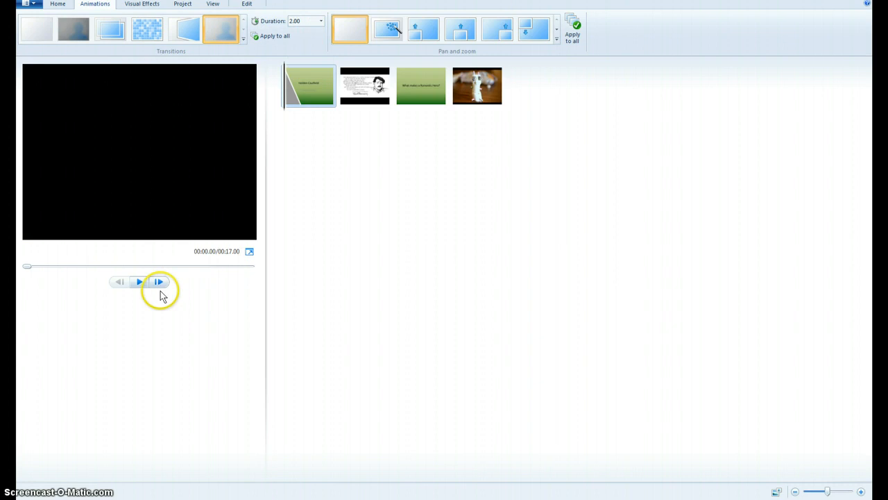
click(139, 283)
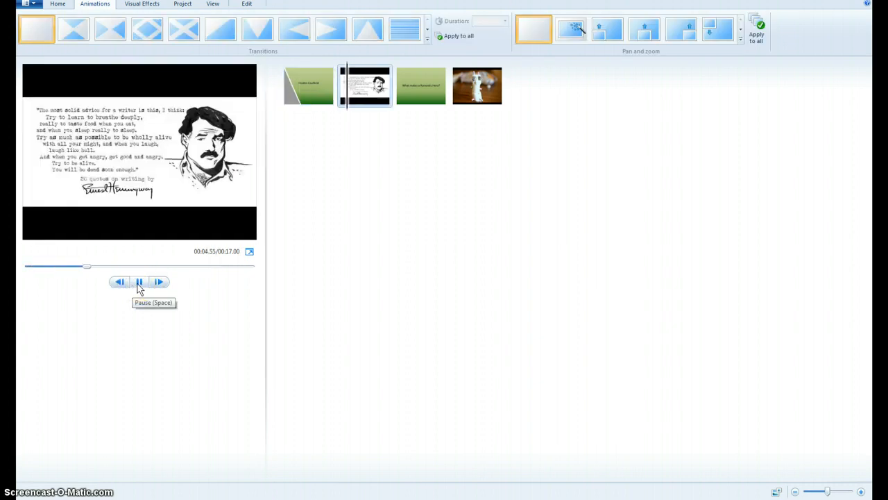
click(139, 283)
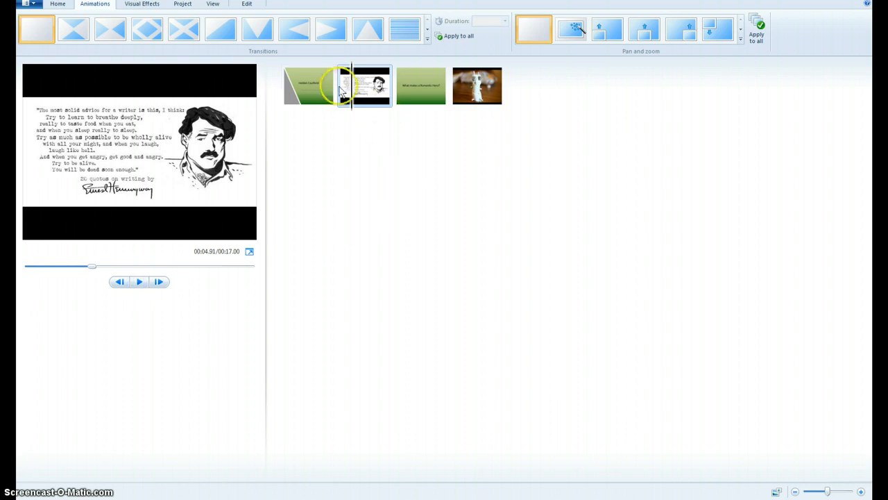
Apply the fourth transition in the Diagonals group, the X-shaped one, to the Hemingway quote picture
click(340, 92)
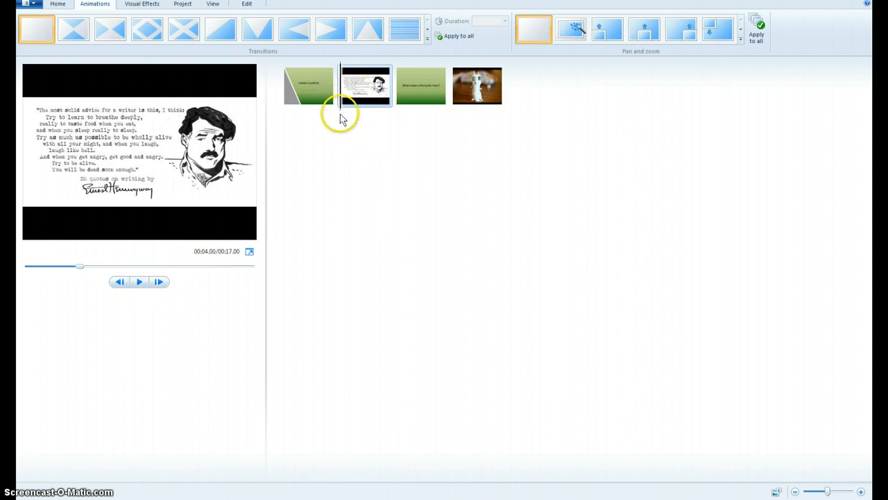
click(141, 5)
click(91, 6)
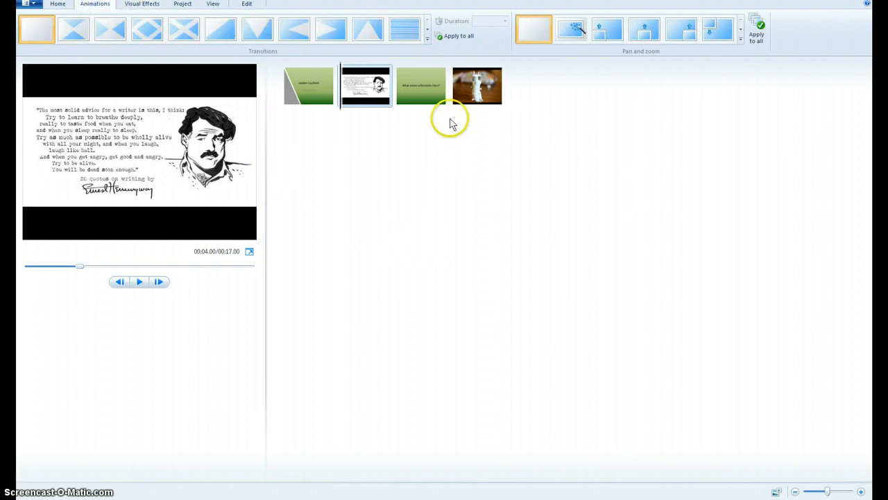
click(426, 39)
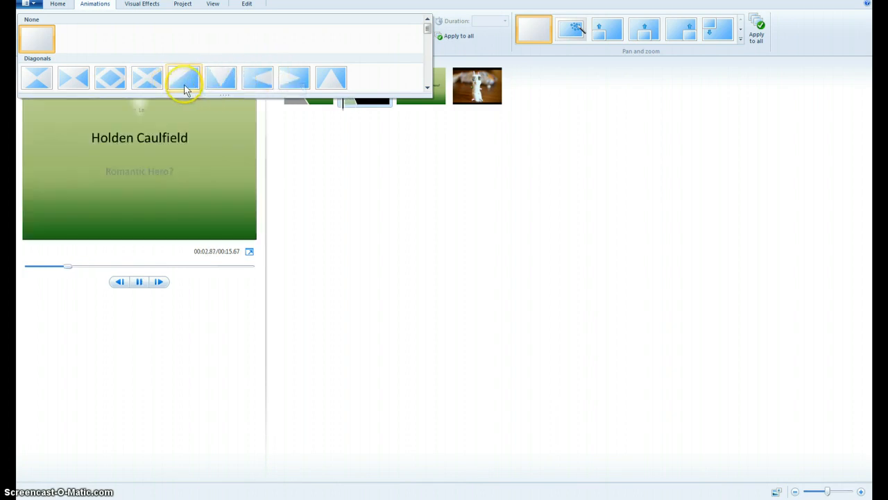
click(147, 81)
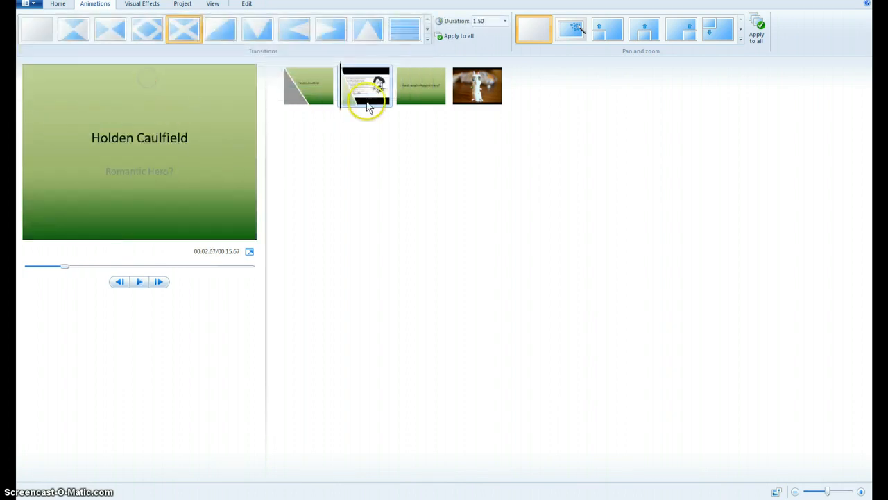
click(479, 167)
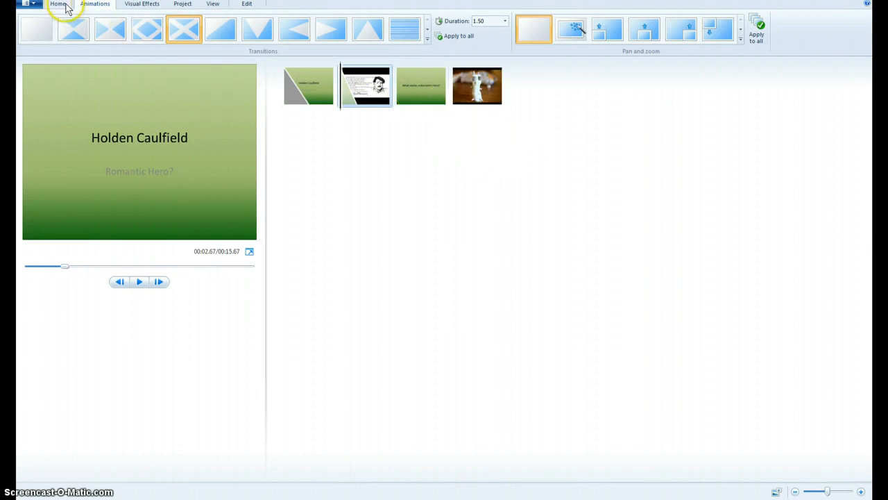
Add the song 01 Nobody's Empire.m4a from the Belle & Sebastian album folder as the movie's music
click(66, 7)
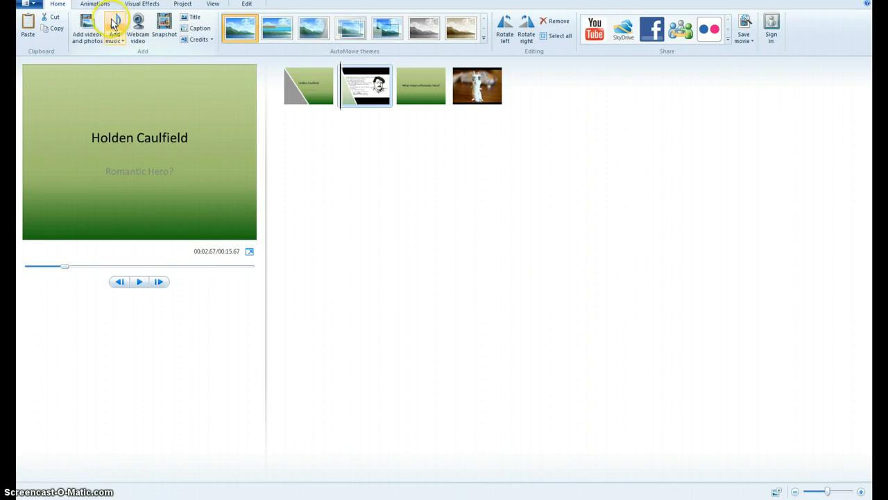
click(119, 41)
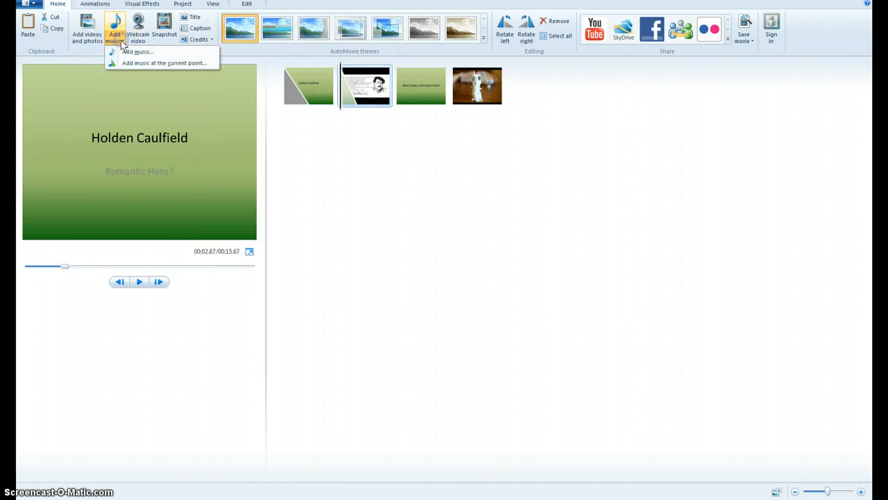
click(136, 55)
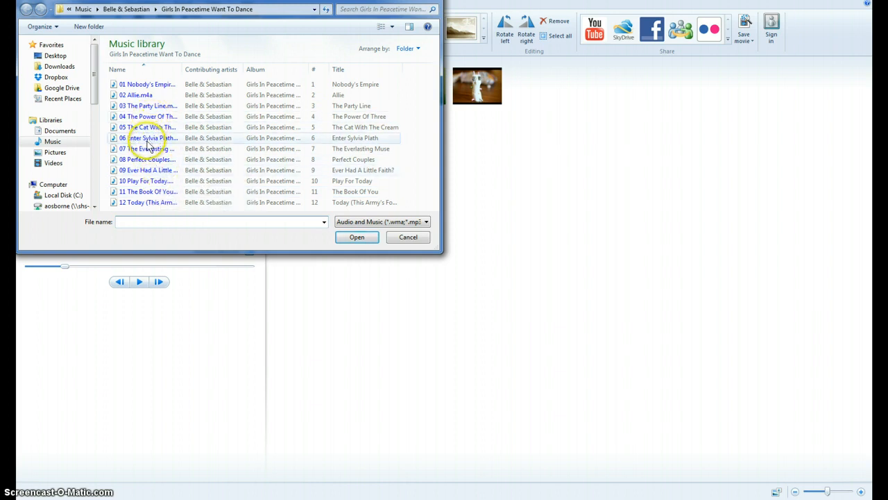
click(128, 84)
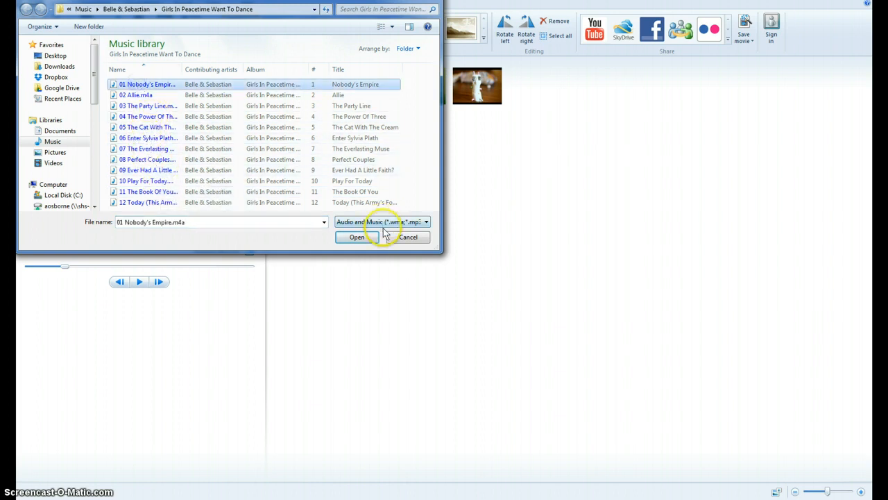
click(357, 238)
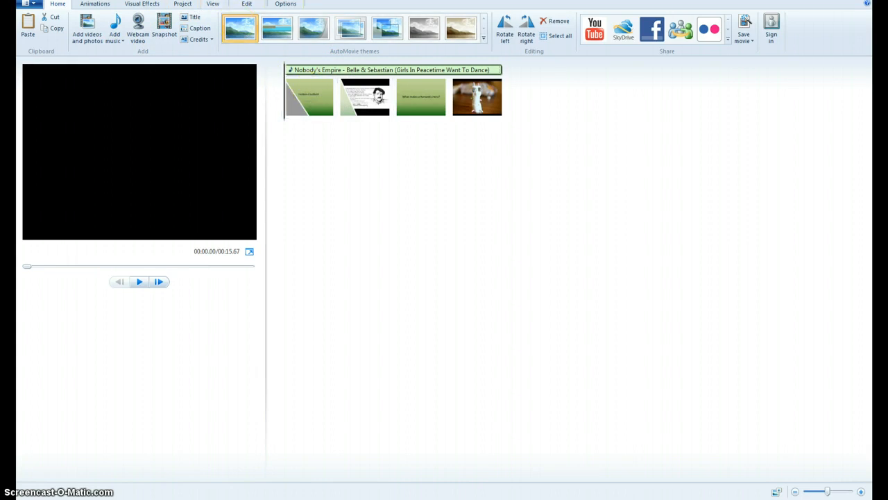
Try delaying the music's start time to 0.33s, and move the track back to the beginning of the movie
click(286, 4)
click(280, 67)
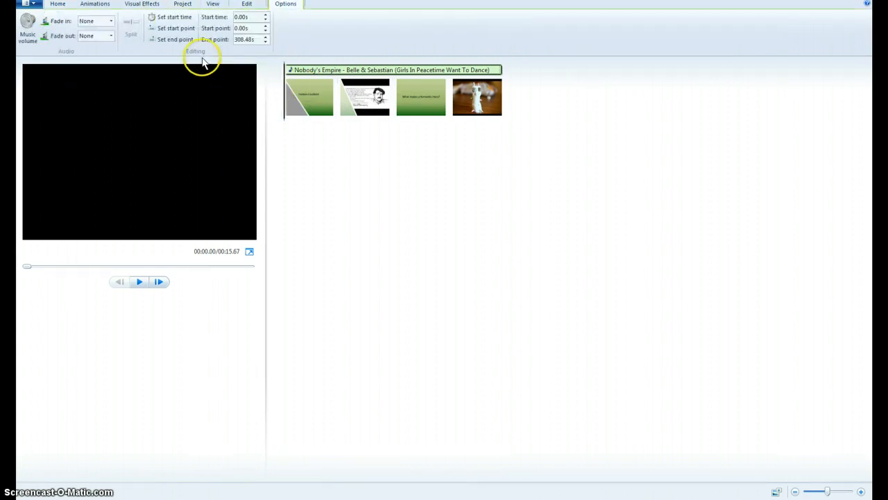
click(264, 16)
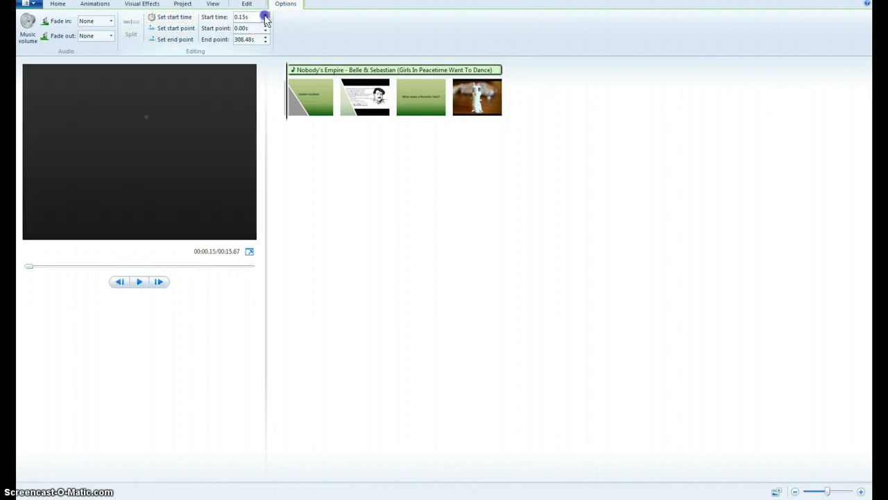
click(264, 17)
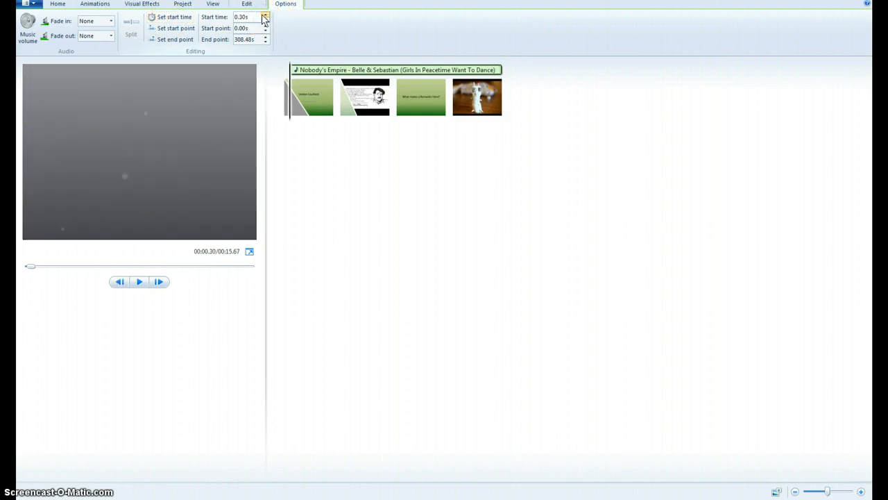
click(264, 16)
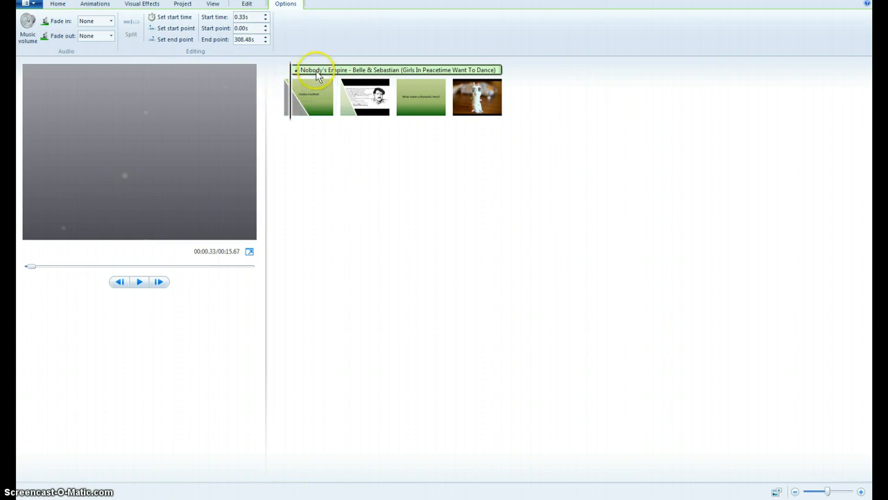
drag(313, 71, 284, 75)
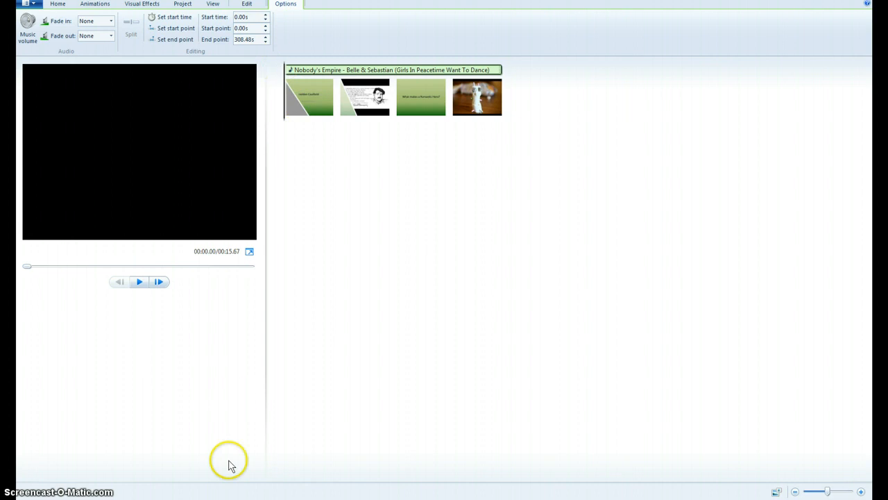
Play the whole movie with its music and return to the Holden Caulfield title slide
click(139, 283)
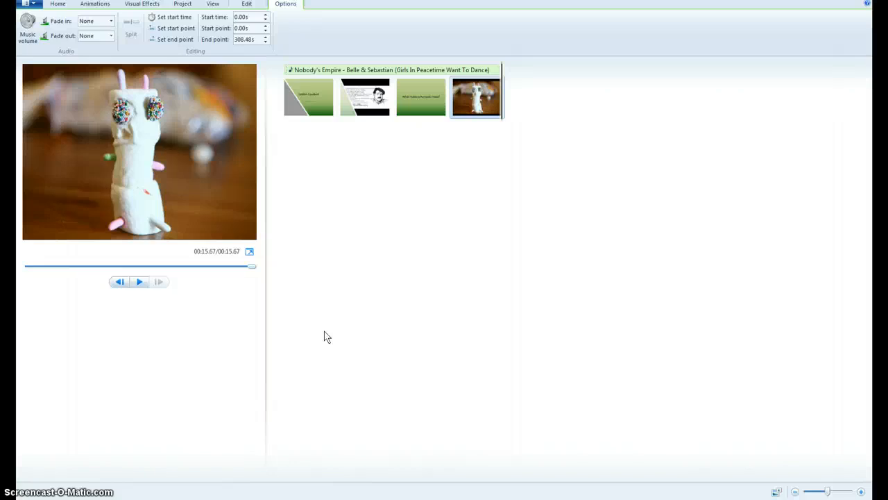
click(286, 87)
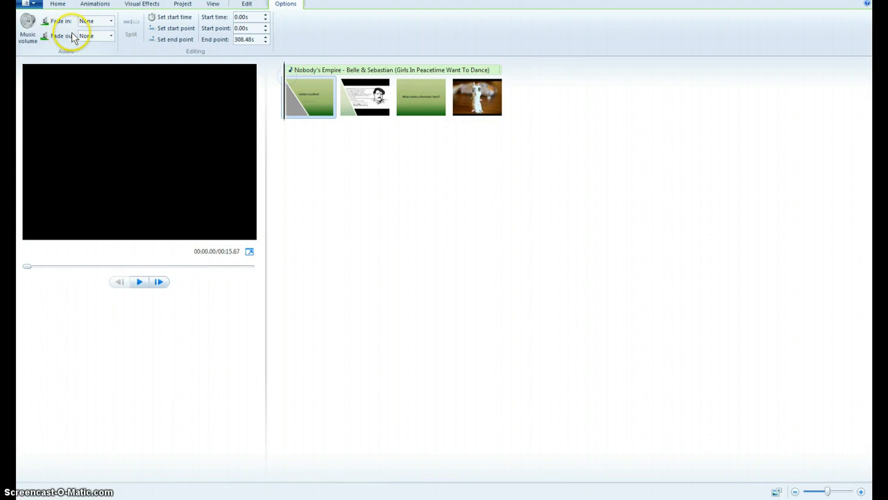
Try the Fast fade-in on the music, settle on Slow, and preview the opening of the movie
click(111, 21)
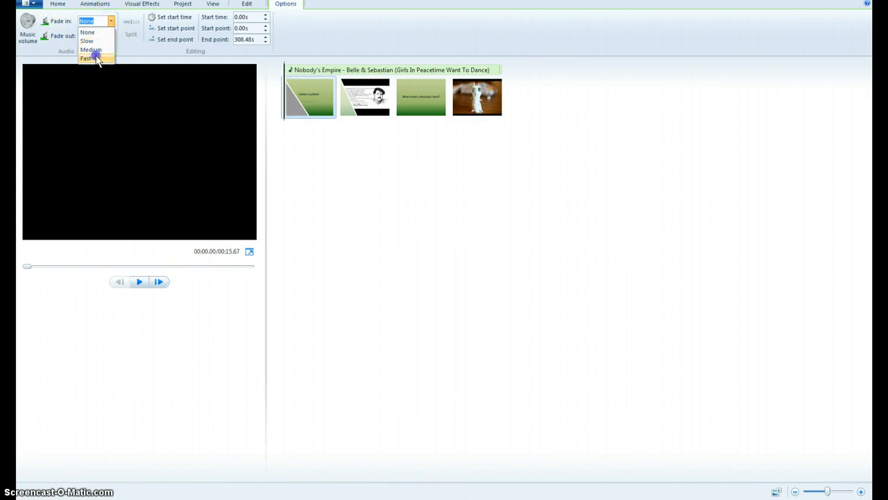
click(97, 59)
click(111, 22)
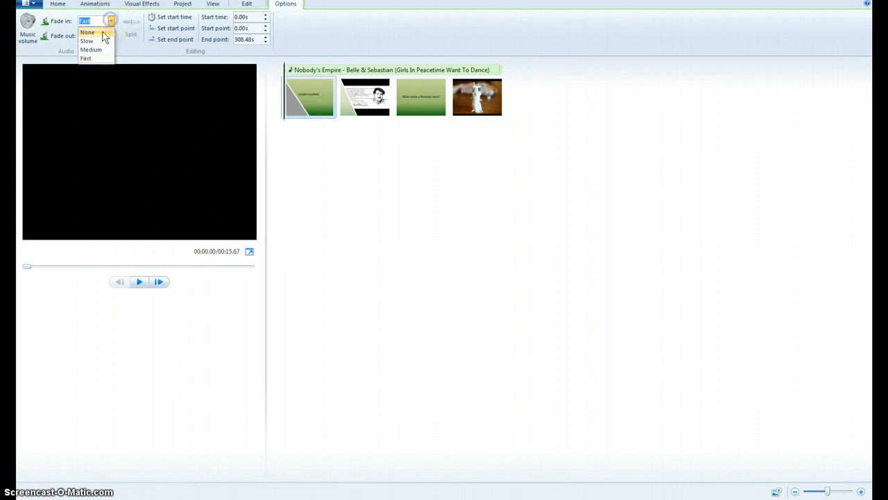
click(101, 42)
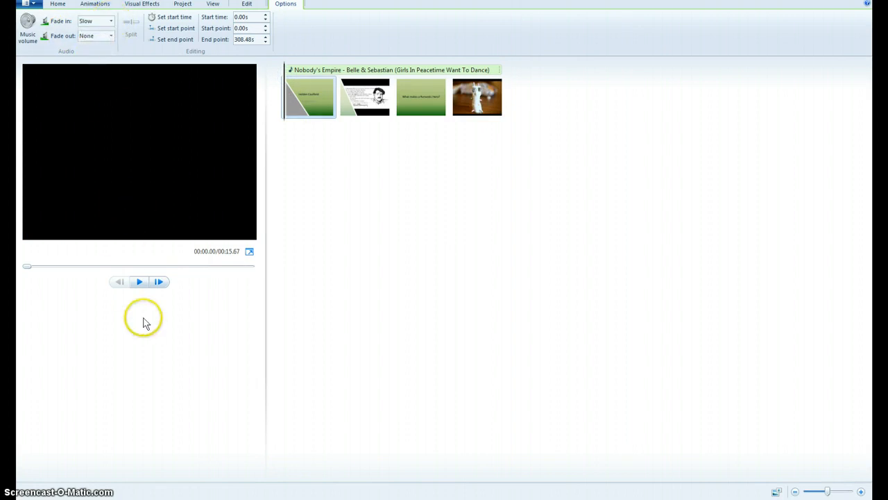
click(140, 283)
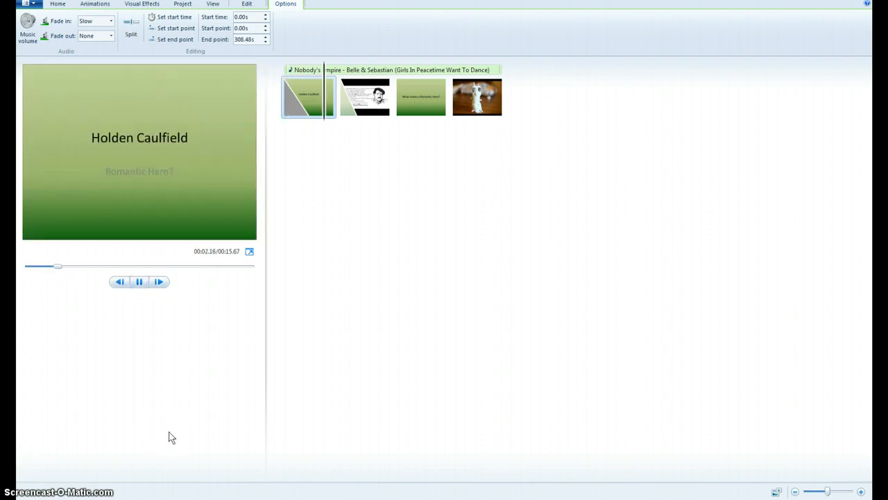
click(141, 282)
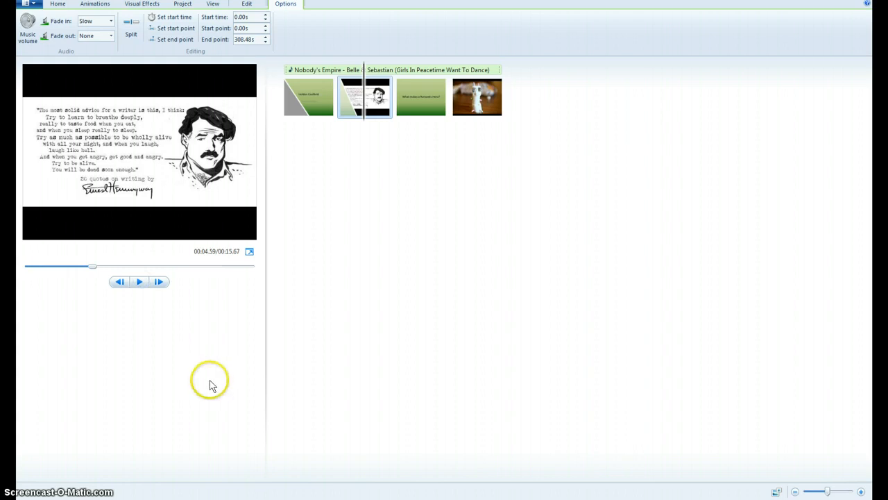
Try the posterized, blue-toned and black-and-white visual effects on the candy monster picture, and apply the sepia tone effect
click(141, 4)
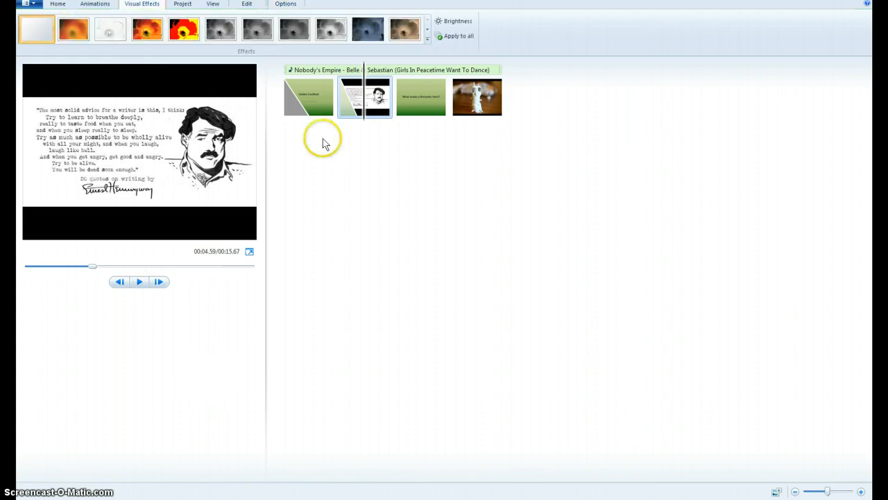
click(476, 97)
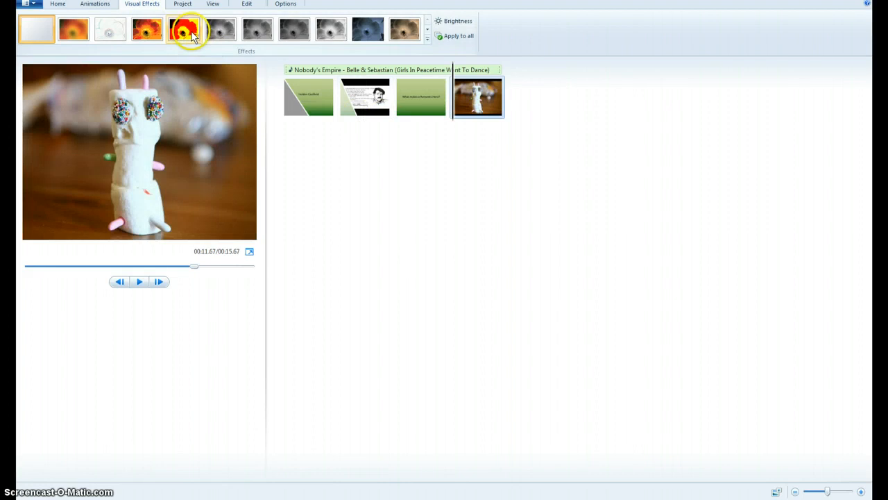
click(193, 37)
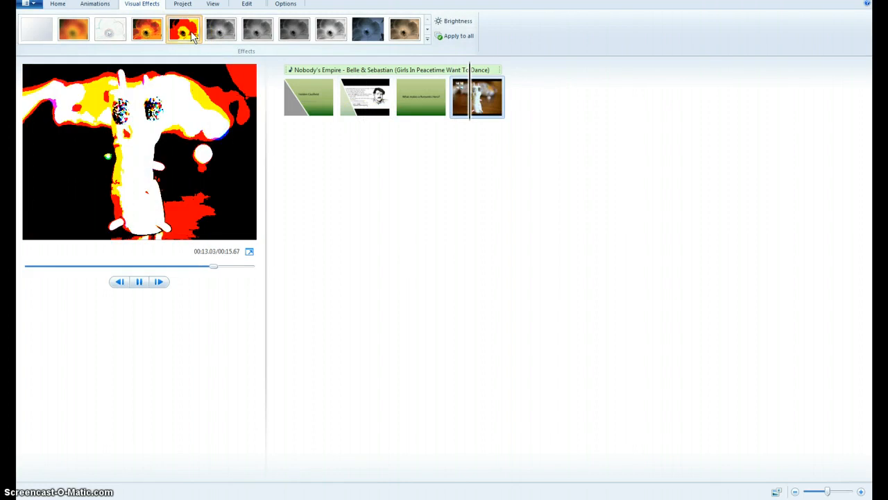
click(369, 29)
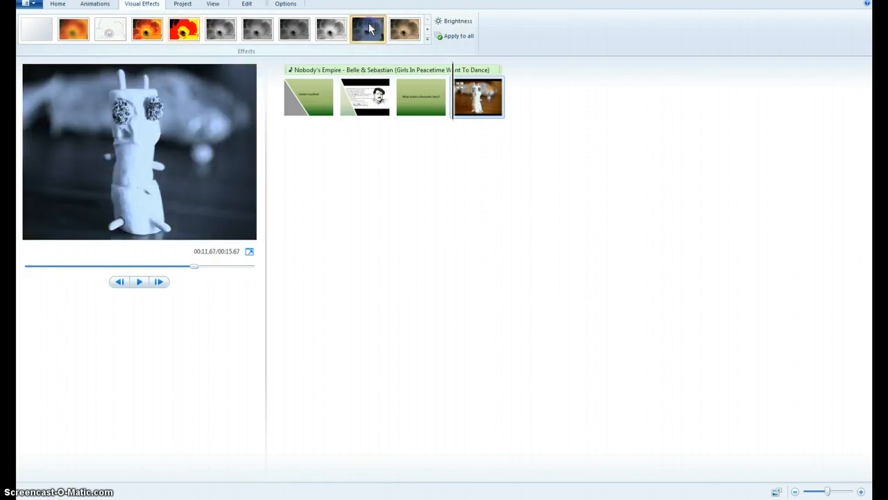
click(332, 31)
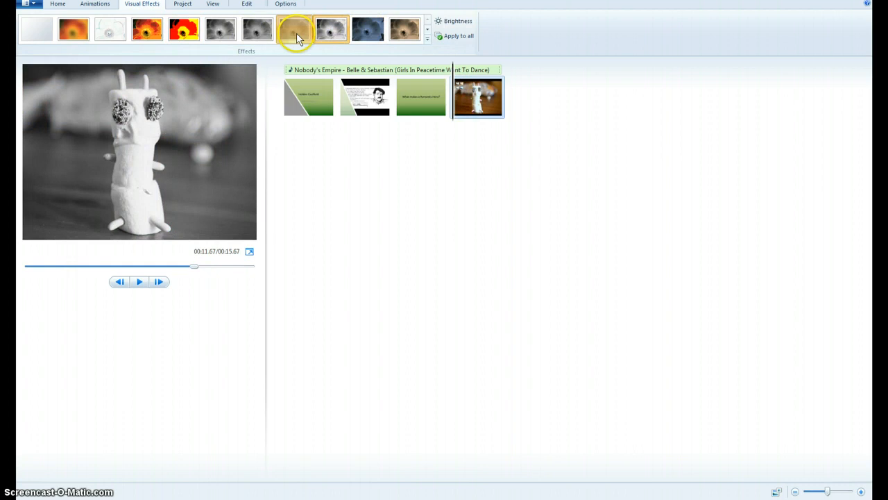
click(408, 31)
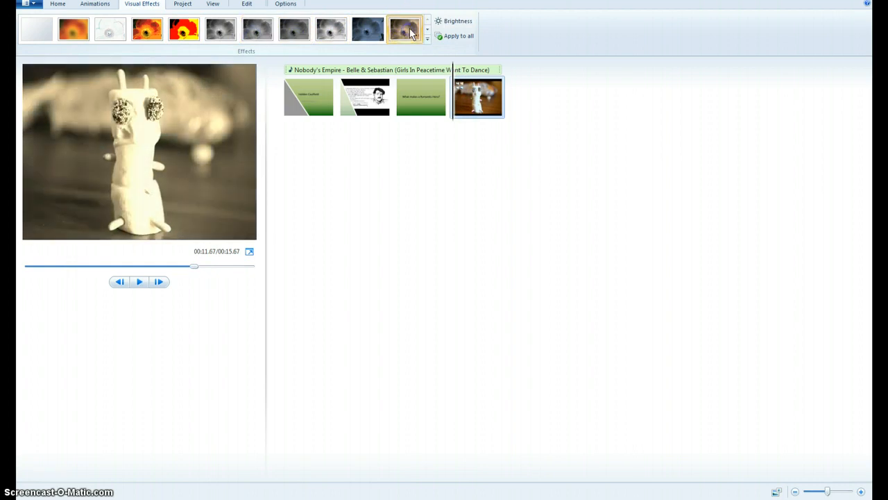
Replace the sepia tone on the candy monster picture with the full-colour effect beside the blank one, and review the clip and music settings
click(61, 34)
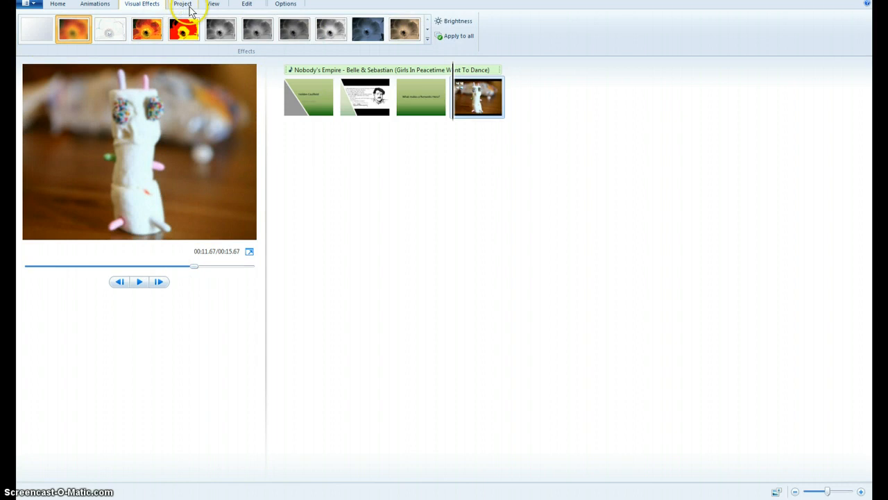
click(246, 4)
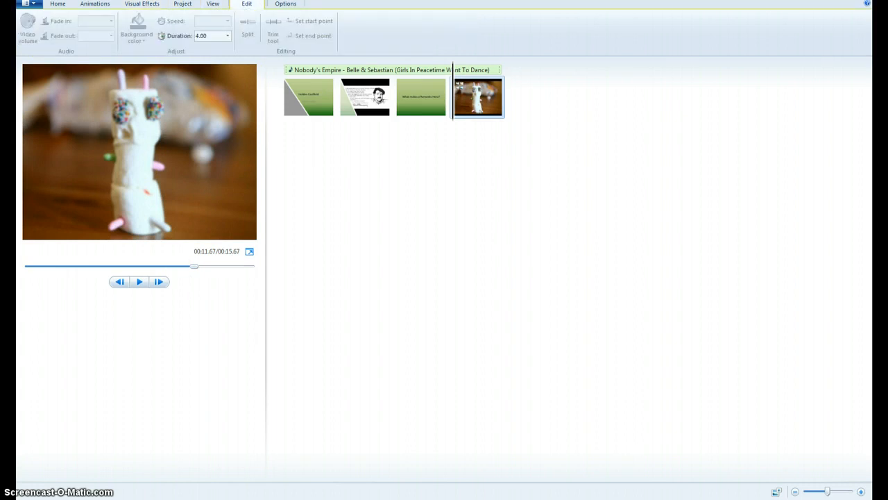
click(294, 6)
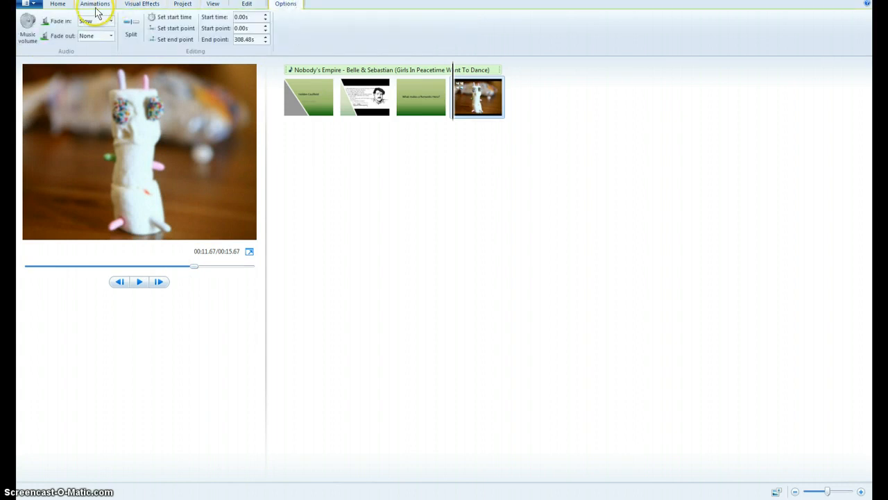
Try the Contemporary AutoMovie theme and the one after it, and apply the Fade theme to the movie
click(58, 5)
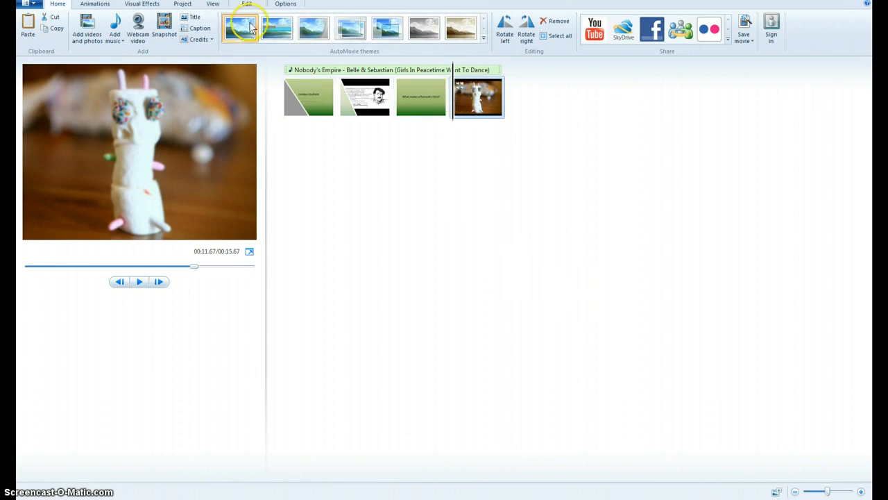
click(251, 28)
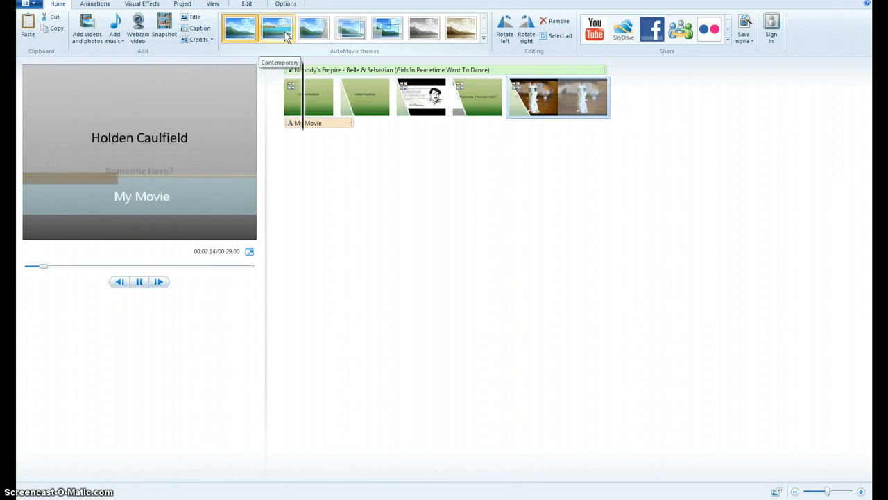
click(284, 33)
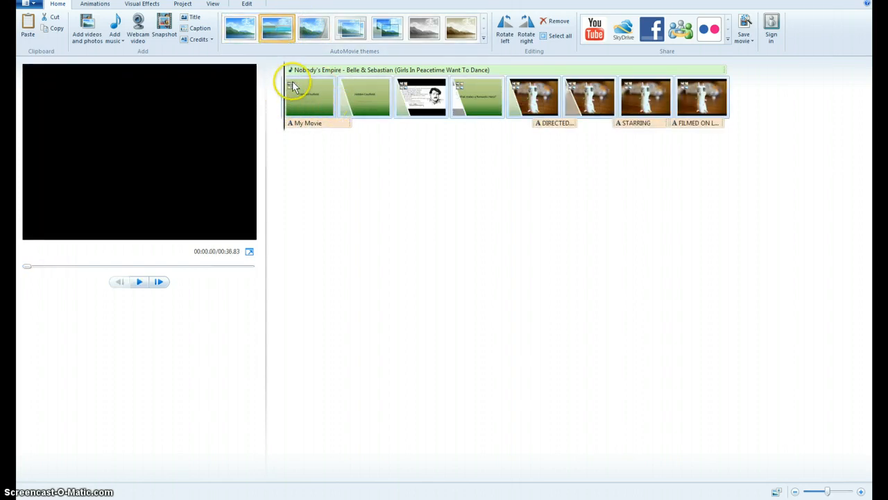
click(276, 33)
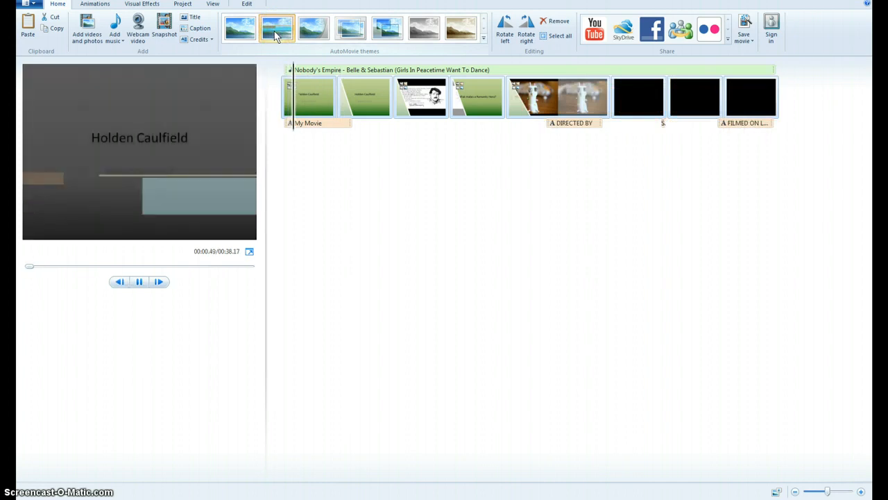
click(310, 30)
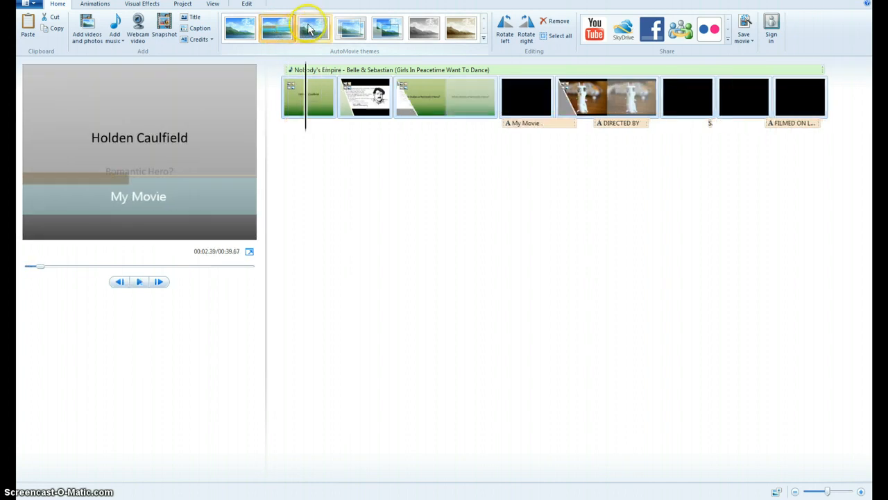
click(310, 28)
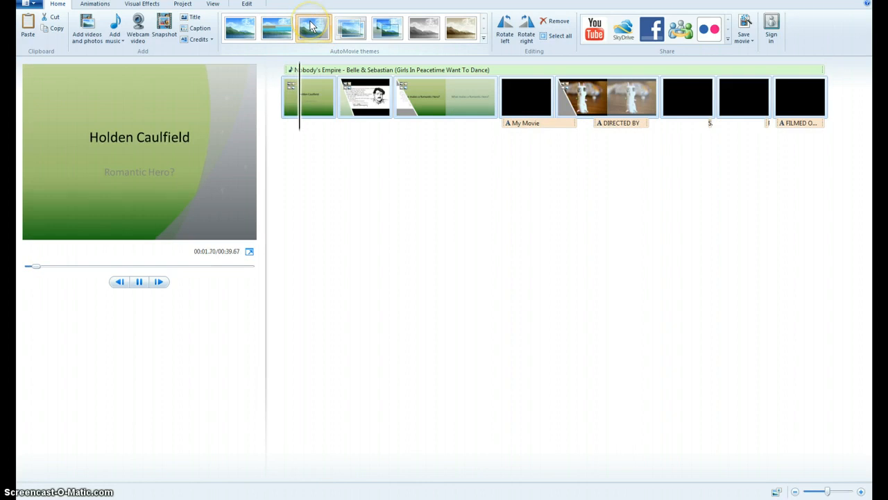
click(351, 28)
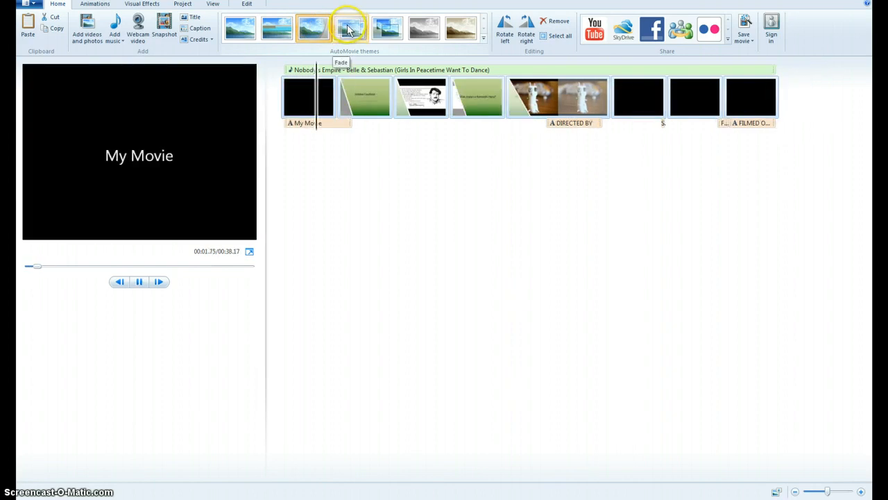
click(351, 28)
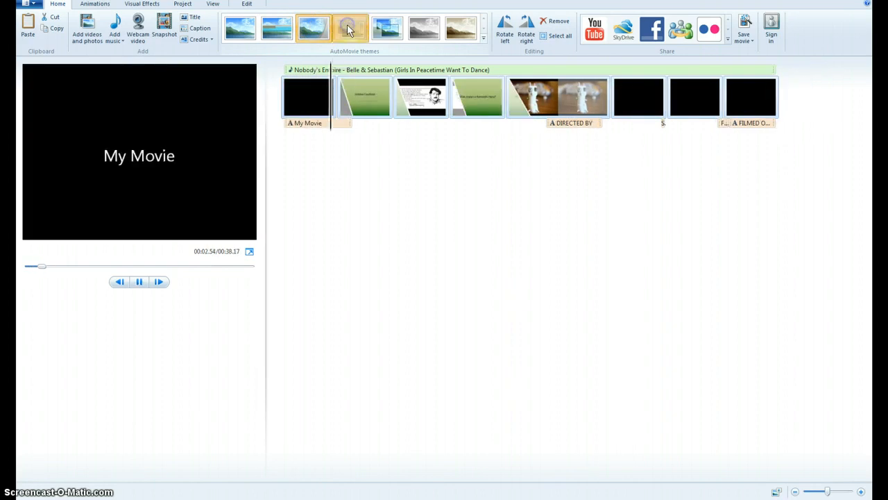
Replace the "My Movie" text on the opening title with "Sample Movie"
click(313, 123)
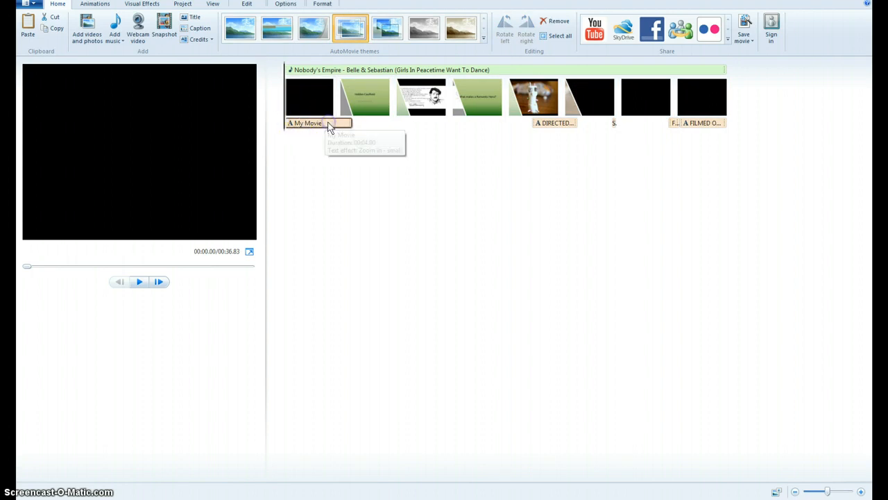
double_click(305, 125)
click(179, 143)
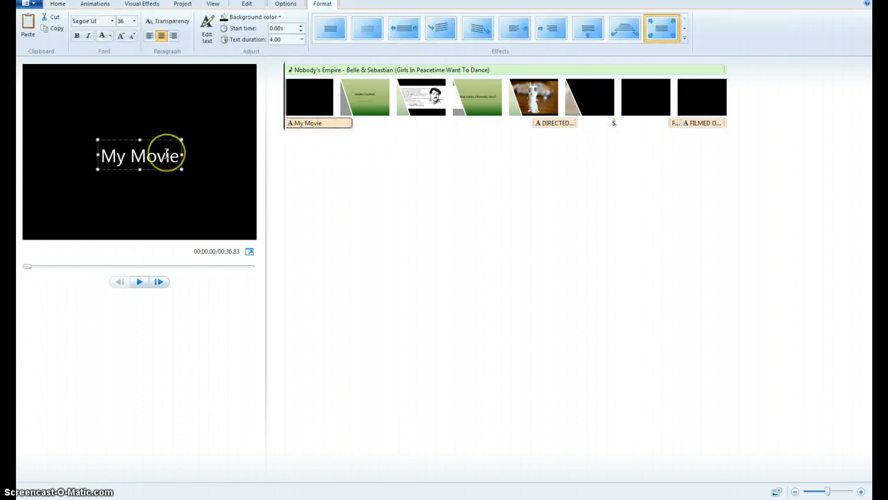
click(176, 161)
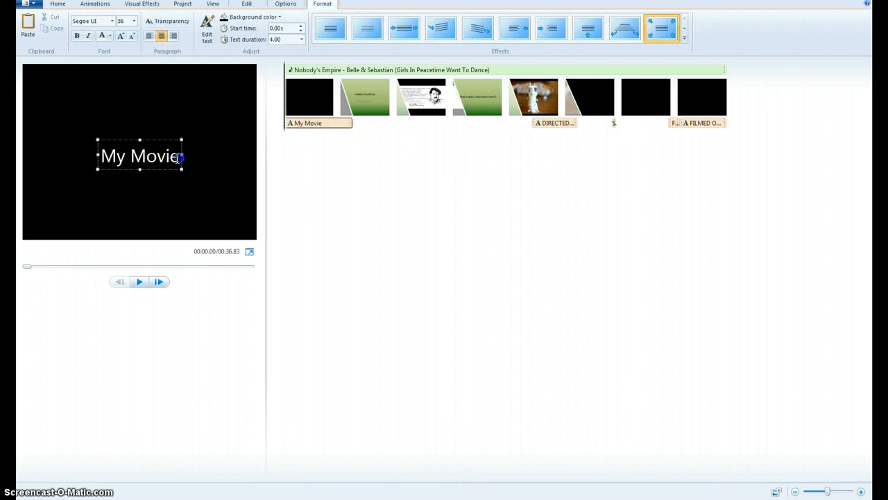
key(BackSpace)
key(BackSpace)
key(BackSpace)
key(BackSpace)
key(BackSpace)
key(BackSpace)
key(BackSpace)
key(BackSpace)
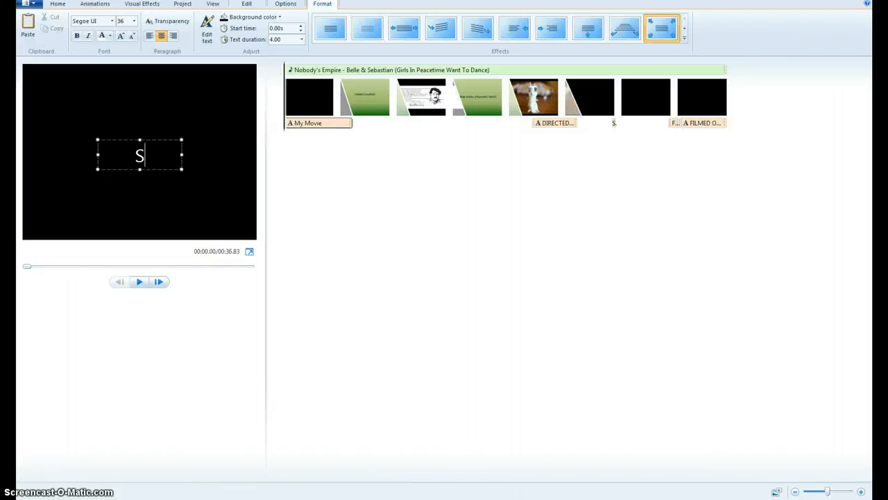
text(le Movie)
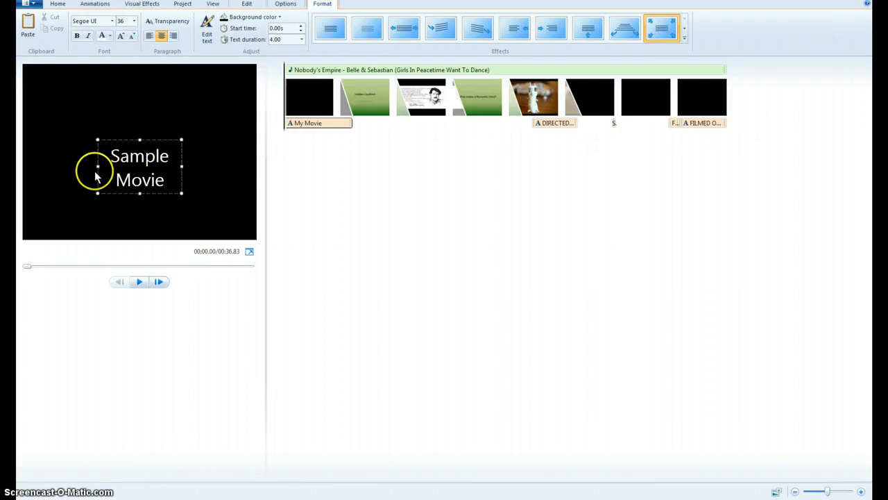
Widen the Sample Movie text box so the title fits on one line, and reposition it nearer the centre of the frame
drag(99, 165, 56, 154)
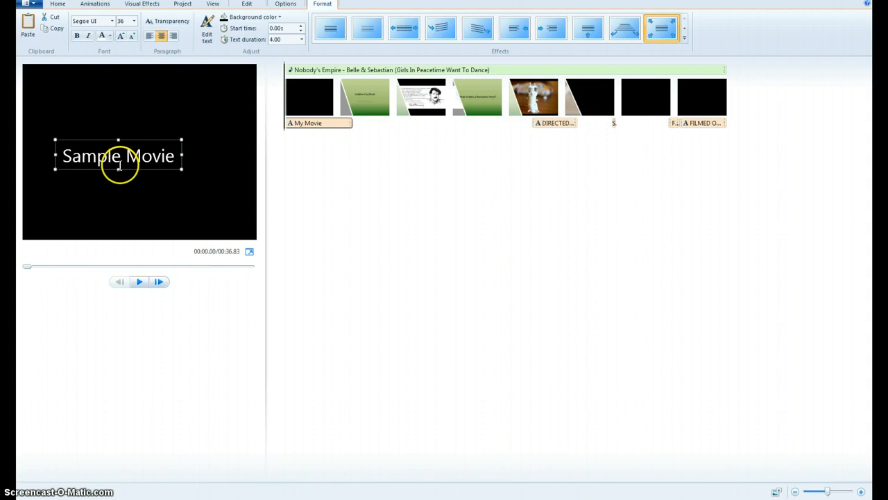
drag(123, 170, 145, 183)
click(168, 127)
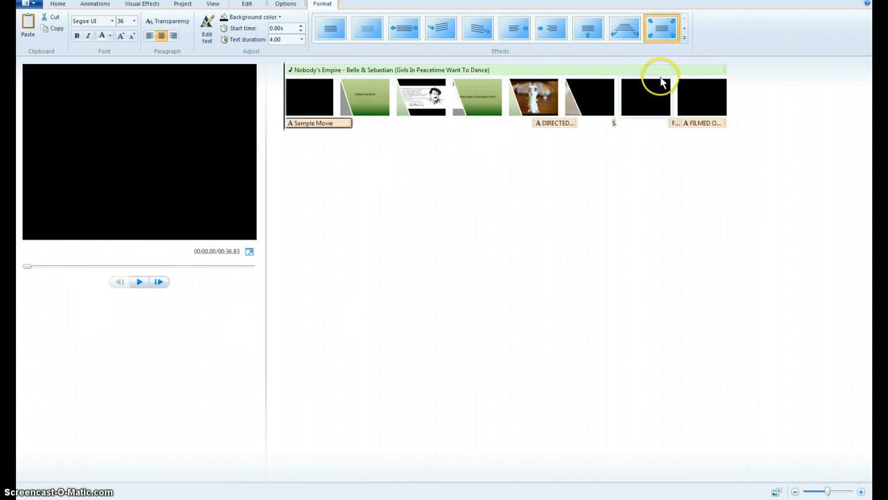
Try the tapering perspective text effect on the Sample Movie title and play the opening
click(626, 28)
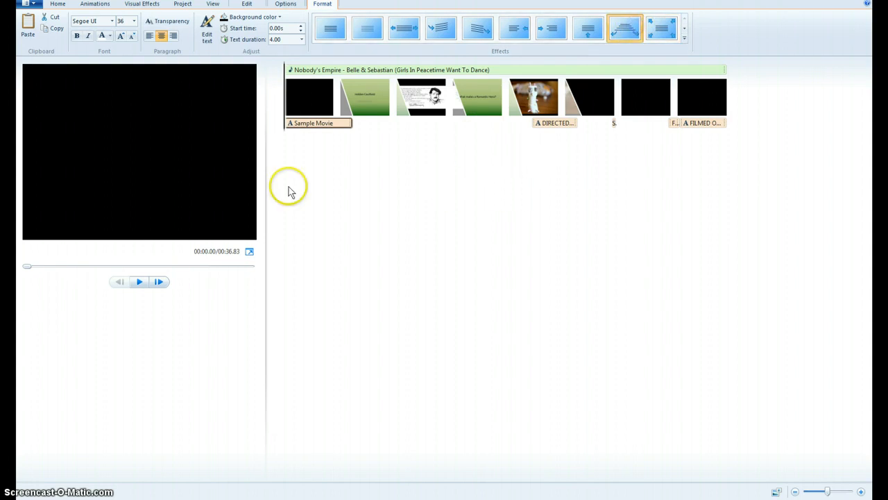
click(139, 282)
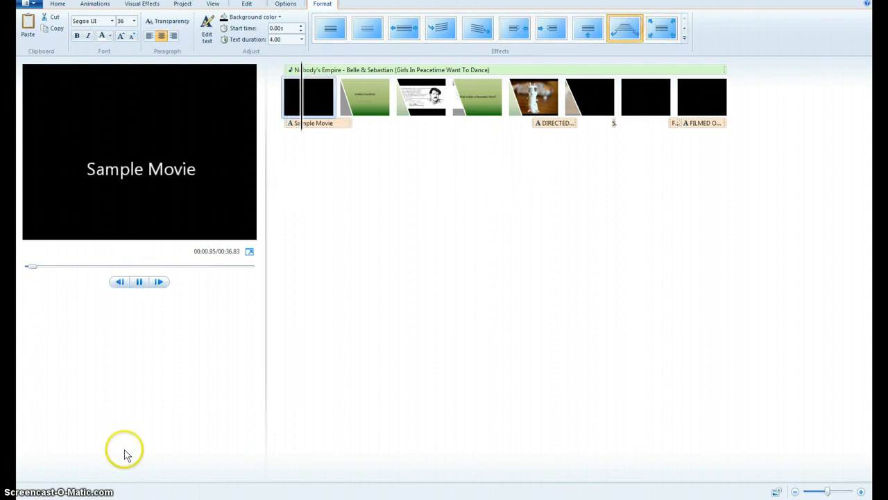
click(139, 283)
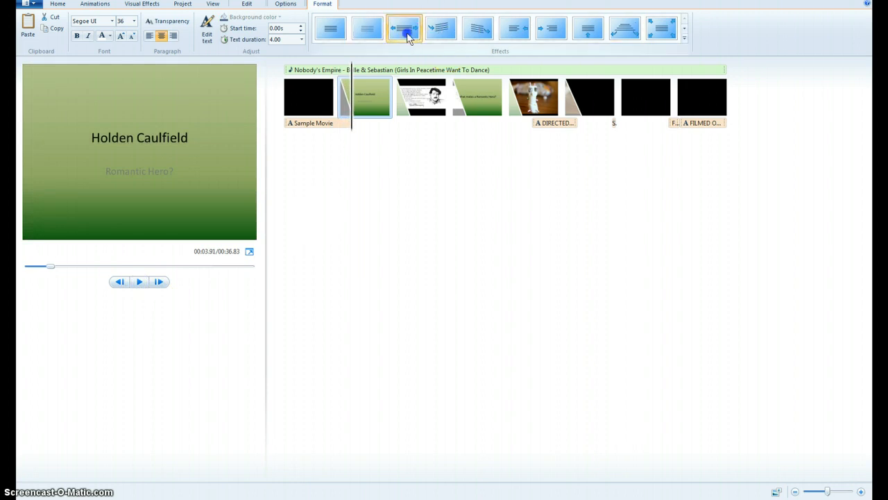
Switch the Sample Movie title to the sideways-stretching text effect and preview the movie from its opening clip
click(302, 100)
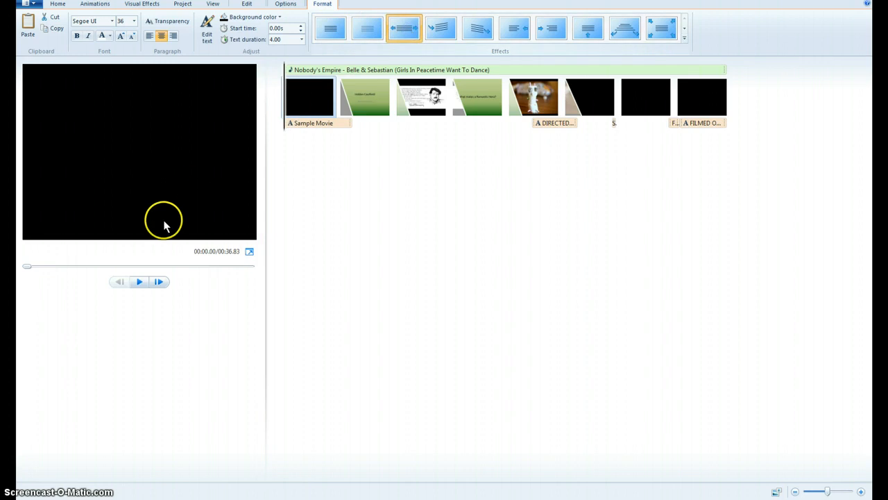
click(139, 280)
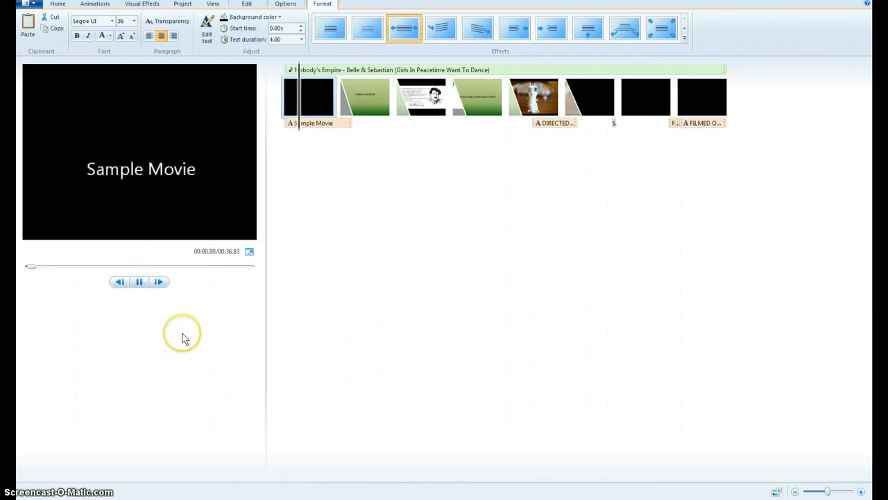
click(131, 284)
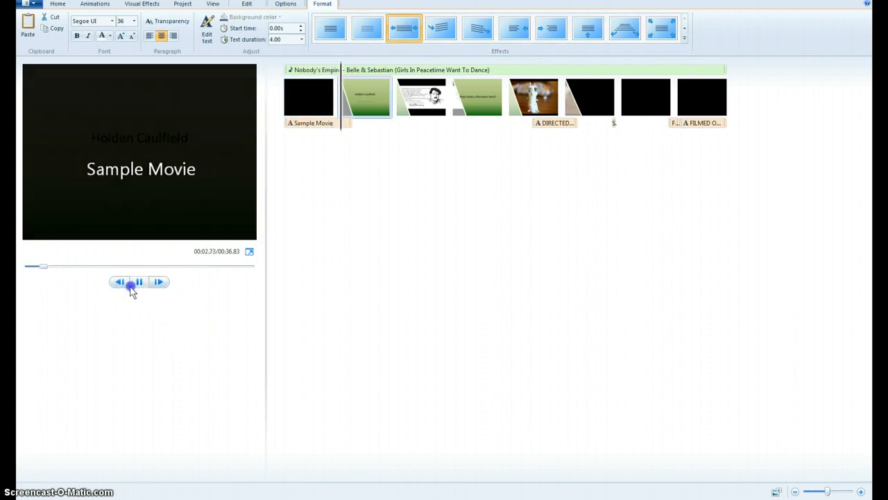